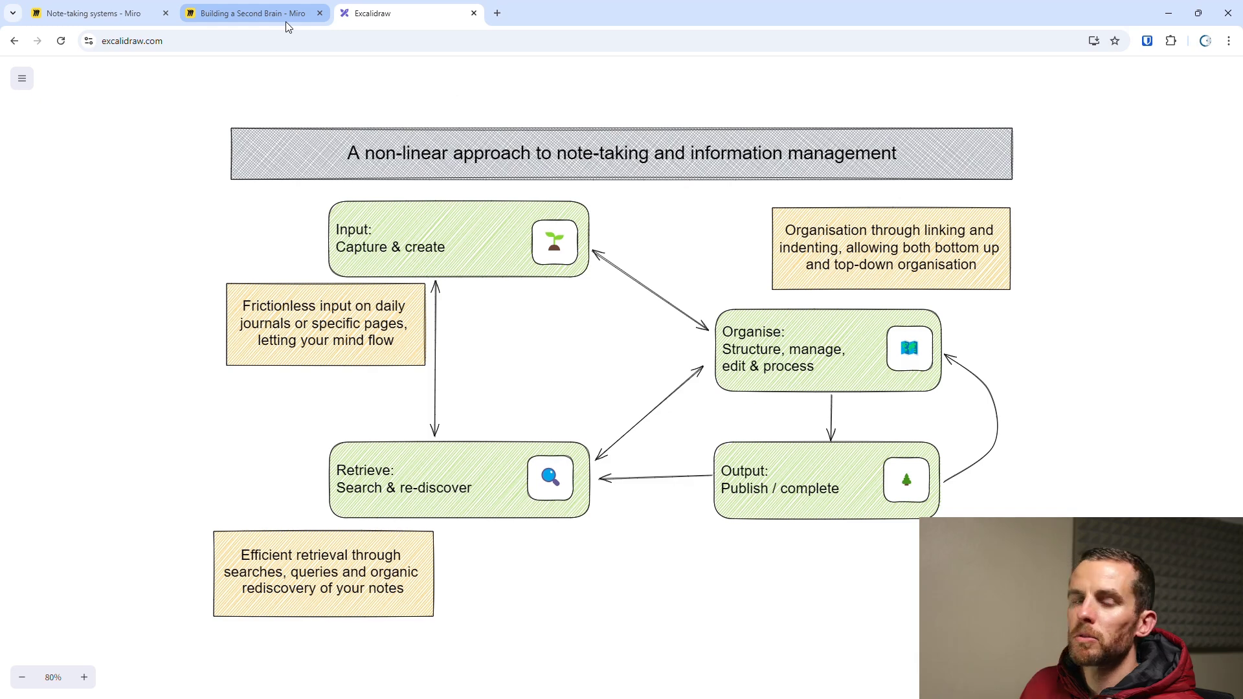
- Switch to the 'Building a Second Brain - Miro' browser tab
{"action": "mouse_move", "coordinate": [285, 21]}
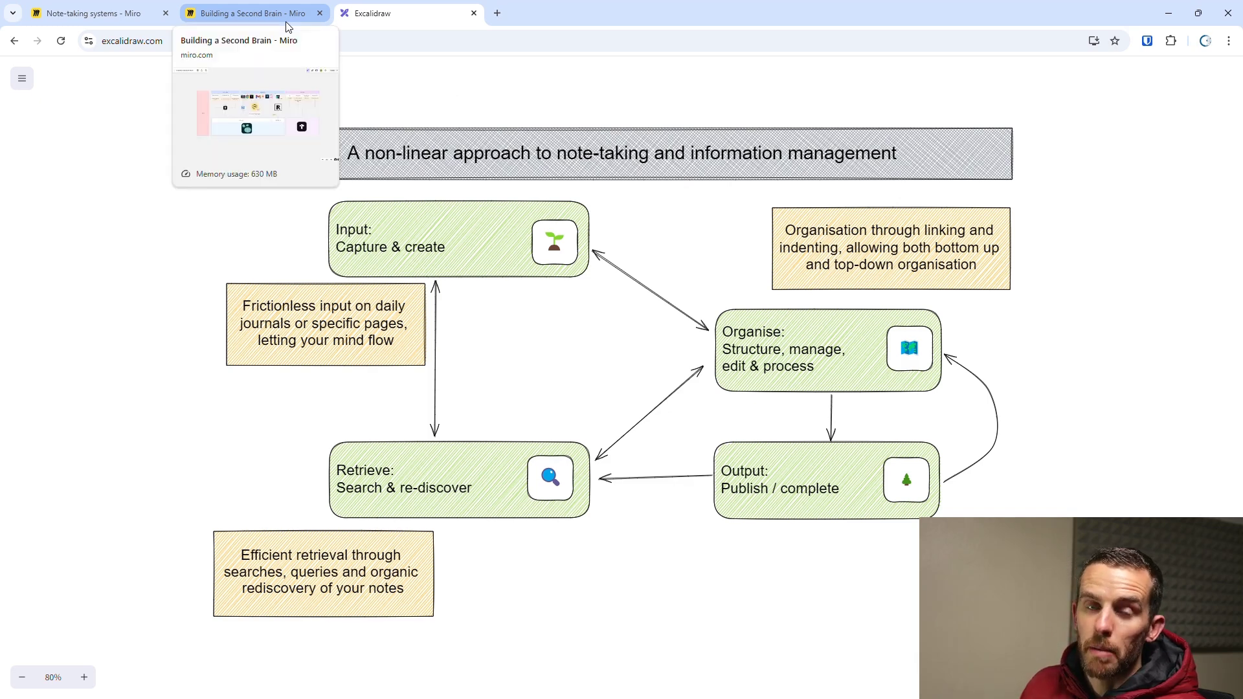
{"action": "left_click", "coordinate": [288, 26]}
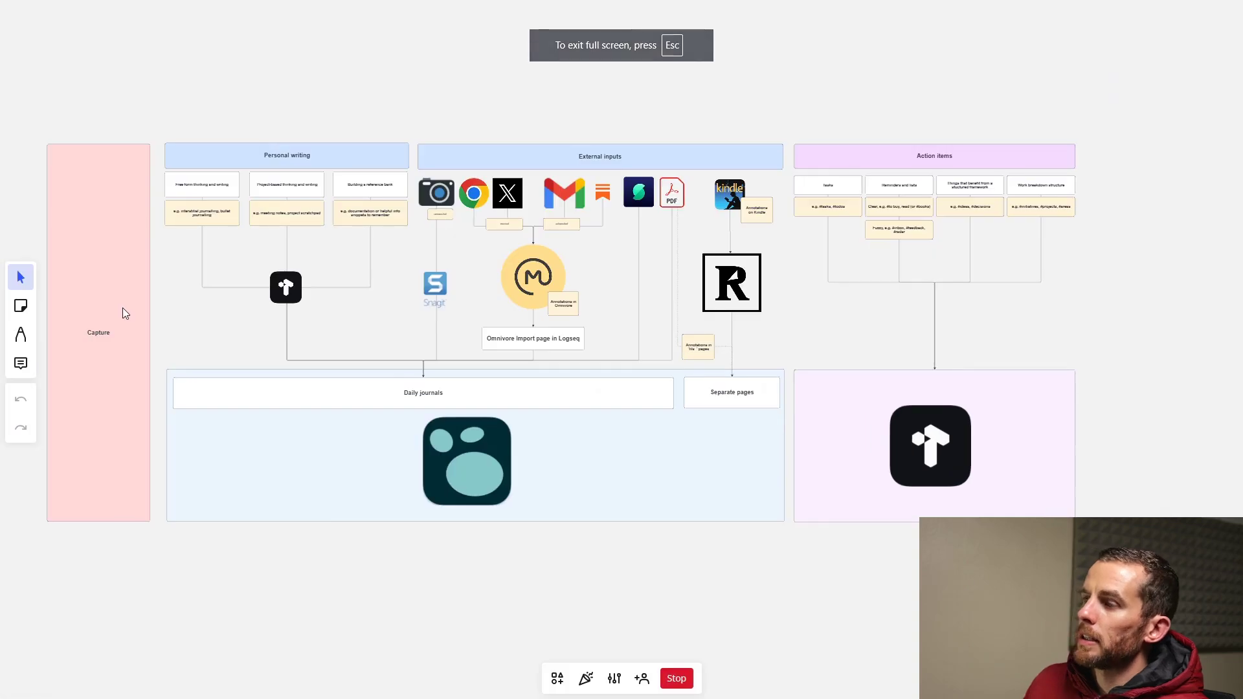
{"action": "scroll", "coordinate": [114, 301], "scroll_direction": "up", "scroll_amount": 4}
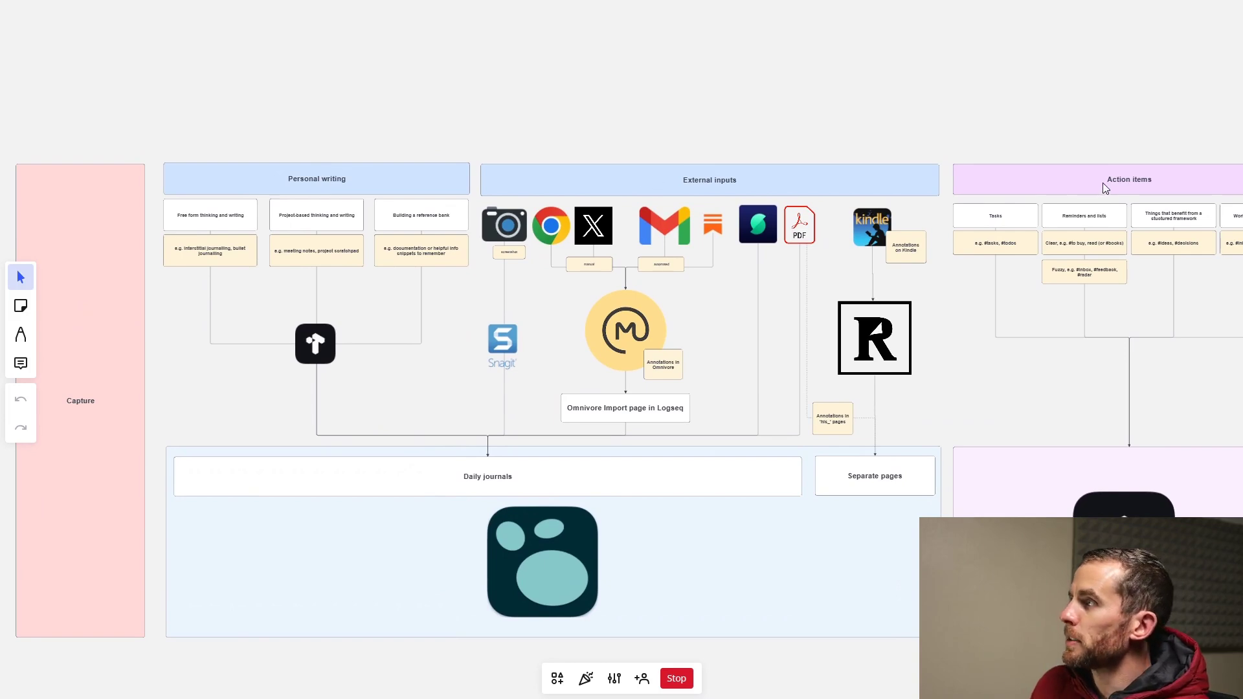
{"action": "left_click_drag", "start_coordinate": [1090, 127], "coordinate": [1035, 155]}
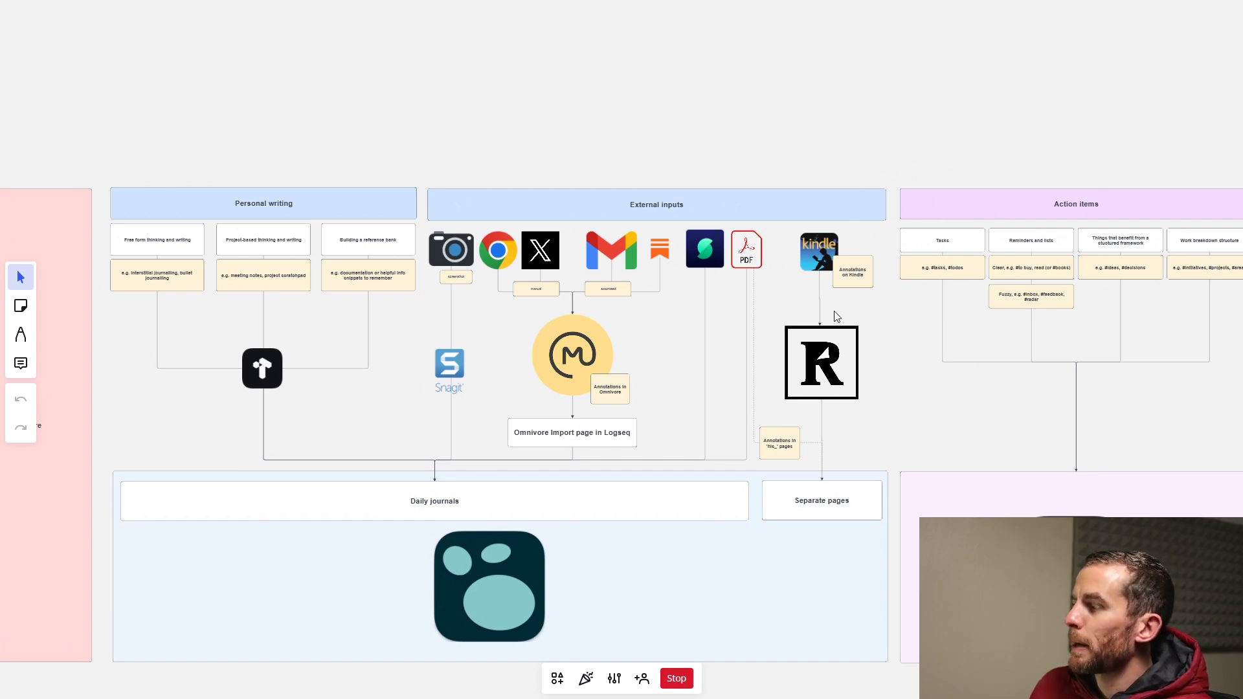
{"action": "scroll", "coordinate": [865, 380], "scroll_direction": "up", "scroll_amount": 5}
{"action": "scroll", "coordinate": [864, 387], "scroll_direction": "down", "scroll_amount": 2}
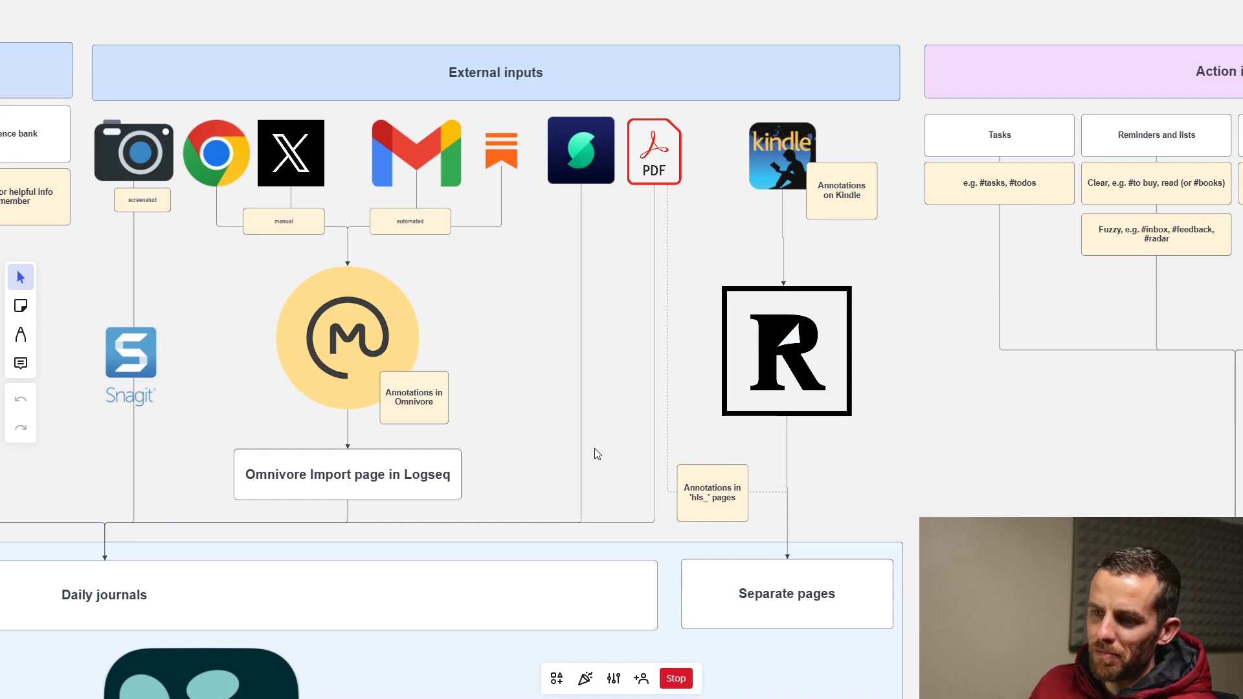
- Tick the Separate pages box on the Miro board before moving to the Readwise dashboard
{"action": "left_click", "coordinate": [793, 587]}
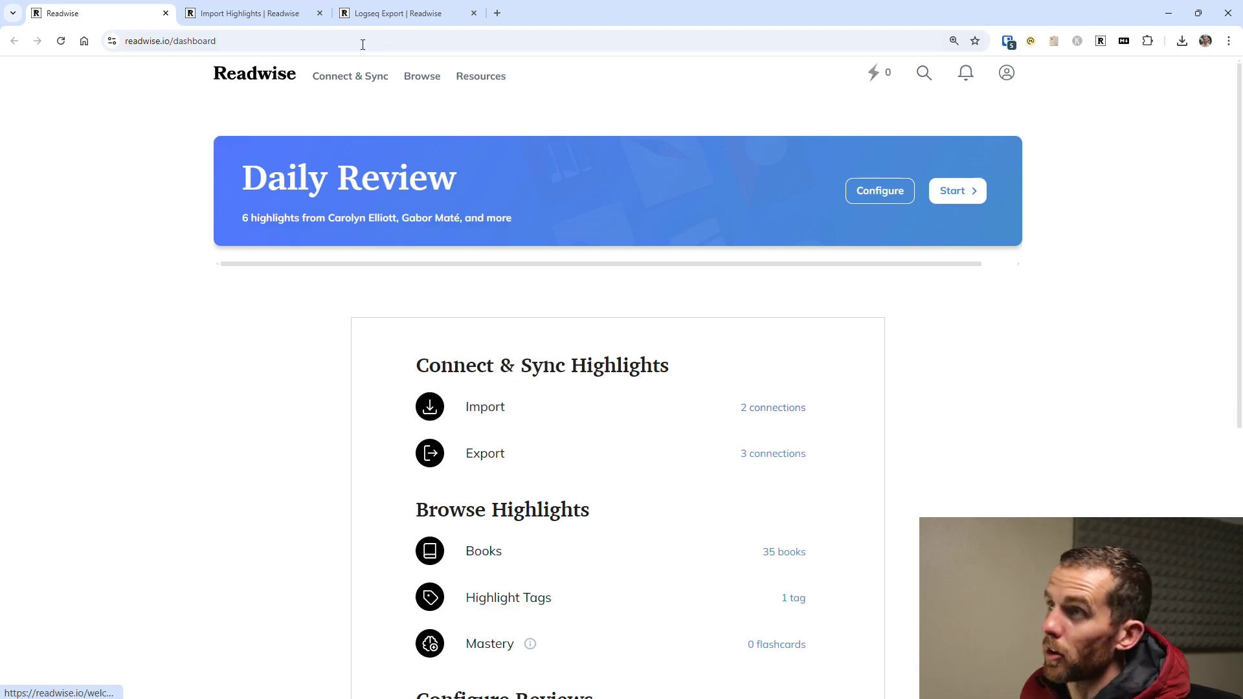
- Open Import Highlights and browse the connected Kindle, Snipd and Readwise Reader sources
{"action": "left_click", "coordinate": [254, 20]}
{"action": "scroll", "coordinate": [187, 389], "scroll_direction": "down", "scroll_amount": 1}
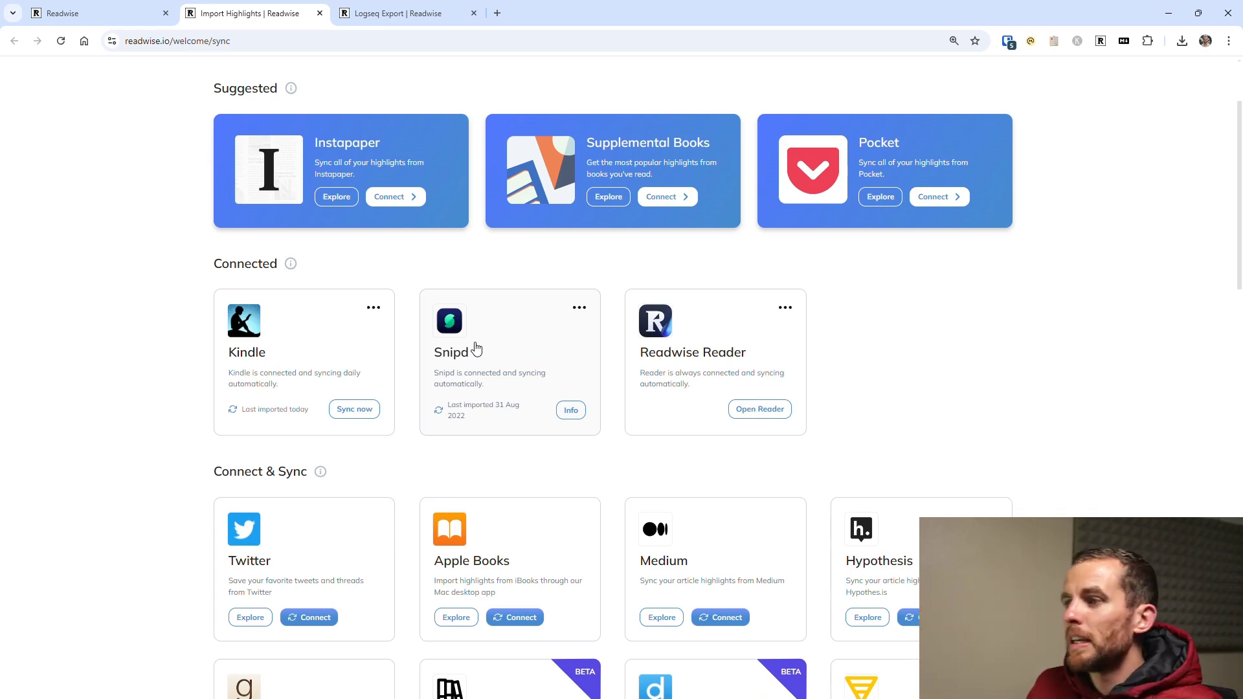
{"action": "scroll", "coordinate": [476, 349], "scroll_direction": "down", "scroll_amount": 3}
{"action": "scroll", "coordinate": [365, 327], "scroll_direction": "down", "scroll_amount": 1}
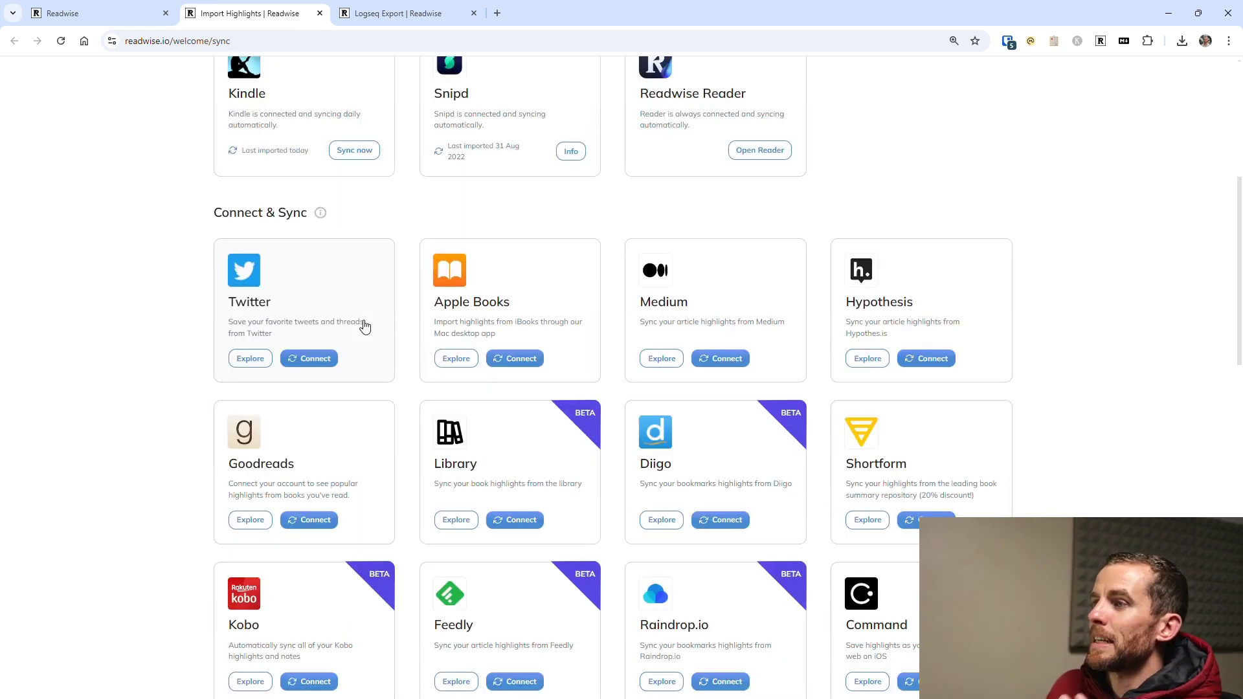
{"action": "scroll", "coordinate": [365, 327], "scroll_direction": "down", "scroll_amount": 1}
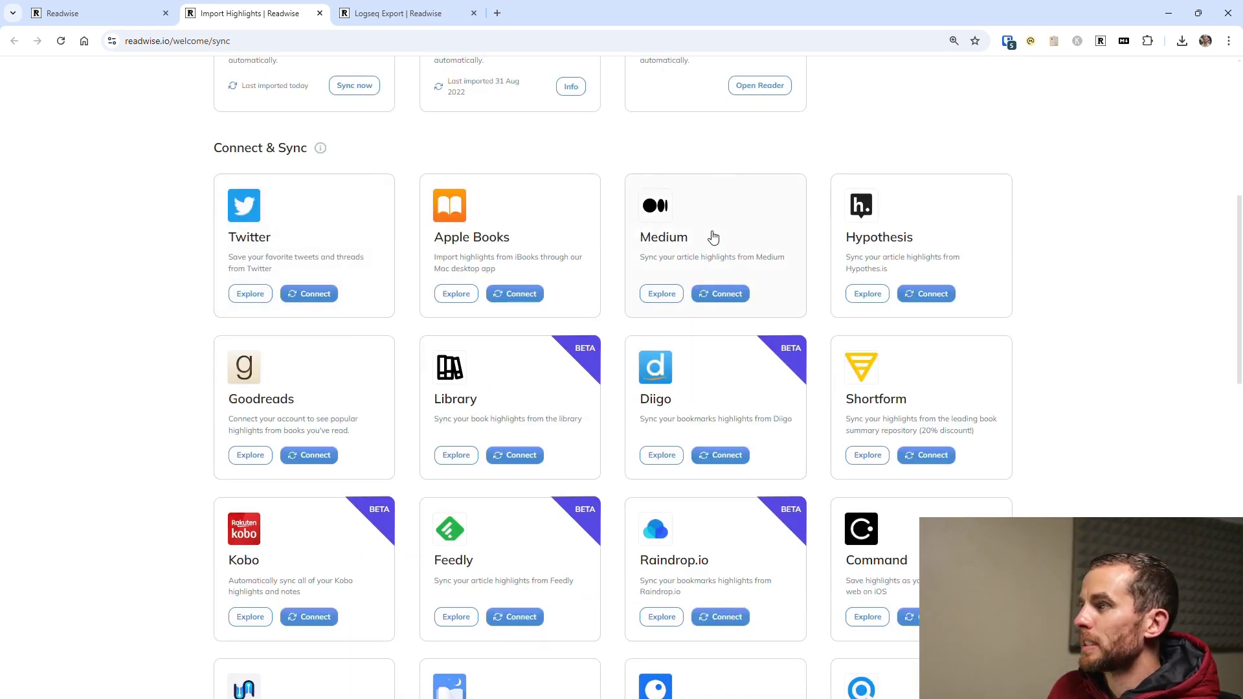
- Return to the Readwise dashboard tab and scroll down to the export connections and books
{"action": "key", "text": "ctrl+shift+Tab"}
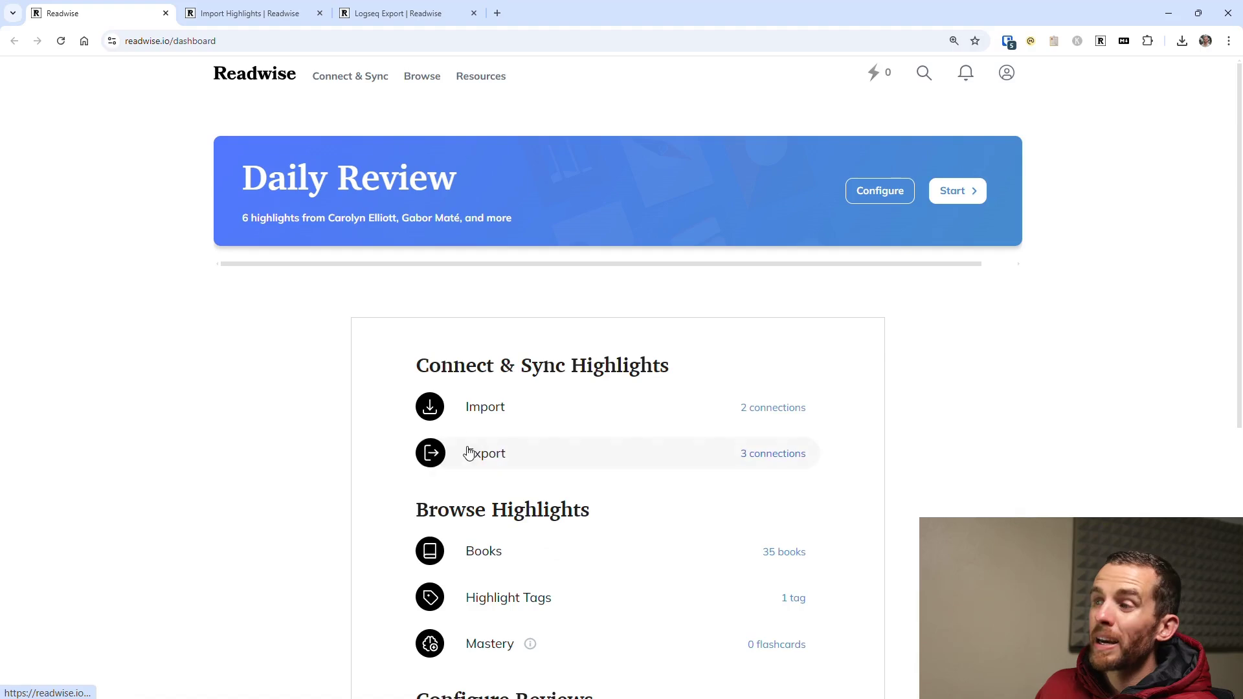
{"action": "scroll", "coordinate": [470, 455], "scroll_direction": "down", "scroll_amount": 3}
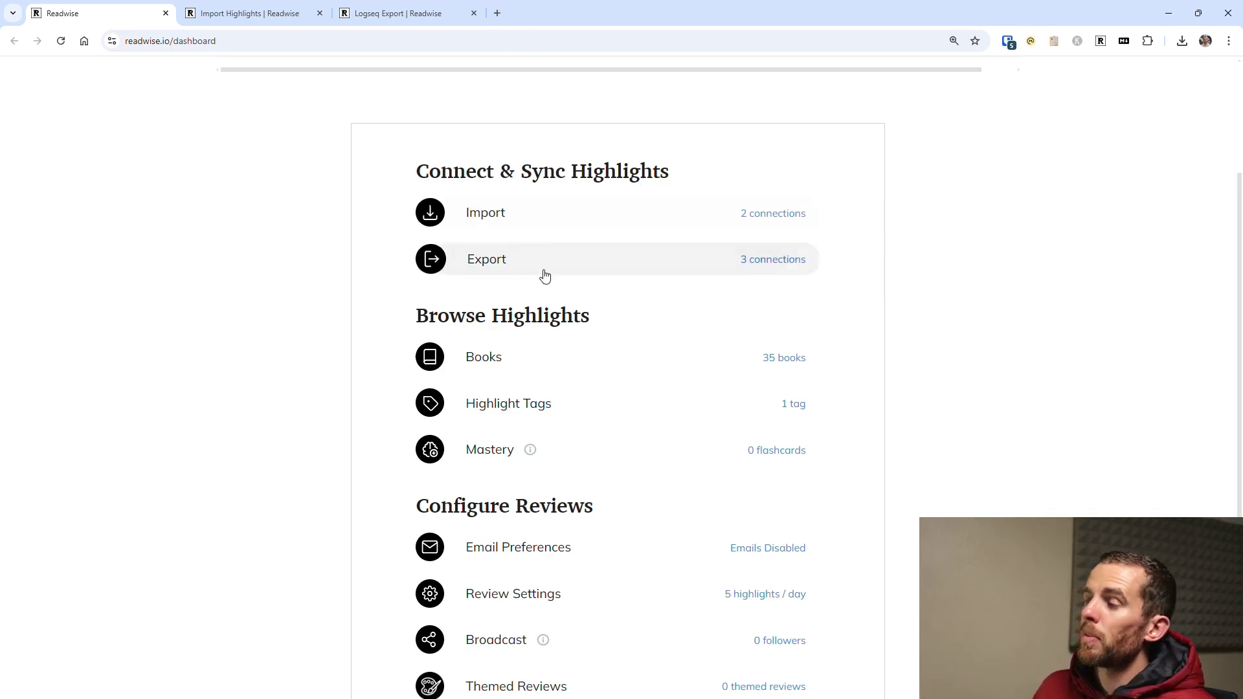
- Go back to the main Readwise page and choose Configure on the Logseq export card
{"action": "left_click", "coordinate": [411, 15]}
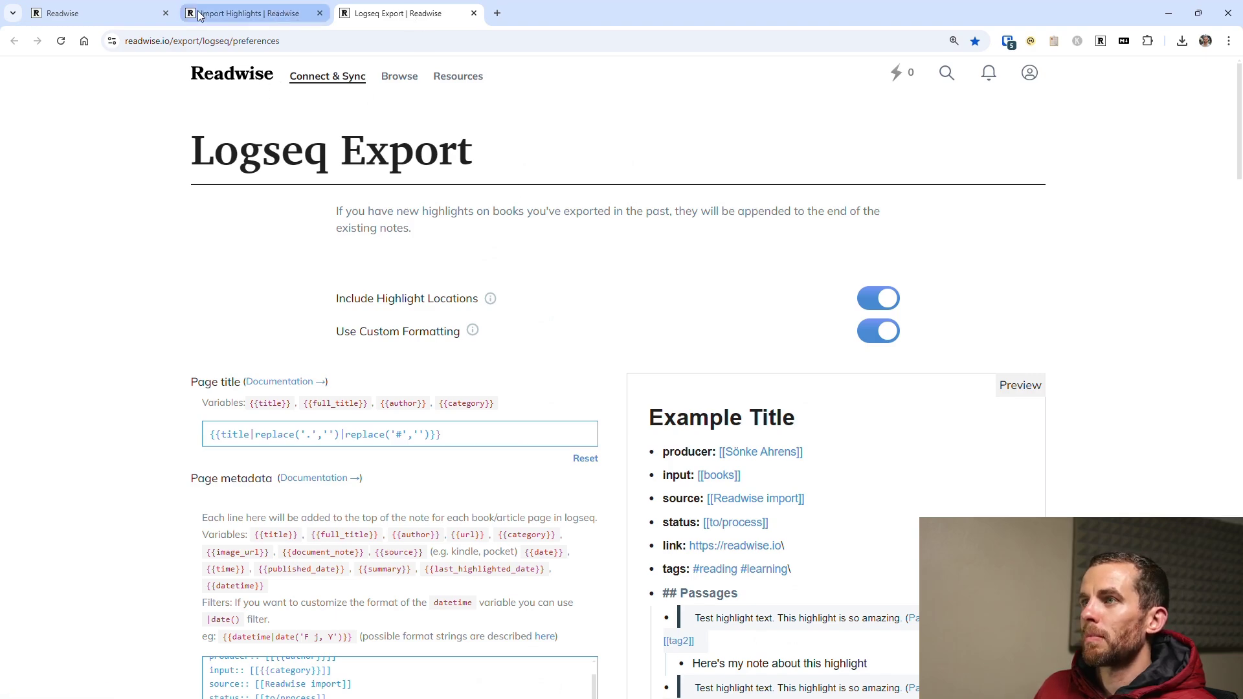
{"action": "left_click", "coordinate": [103, 14]}
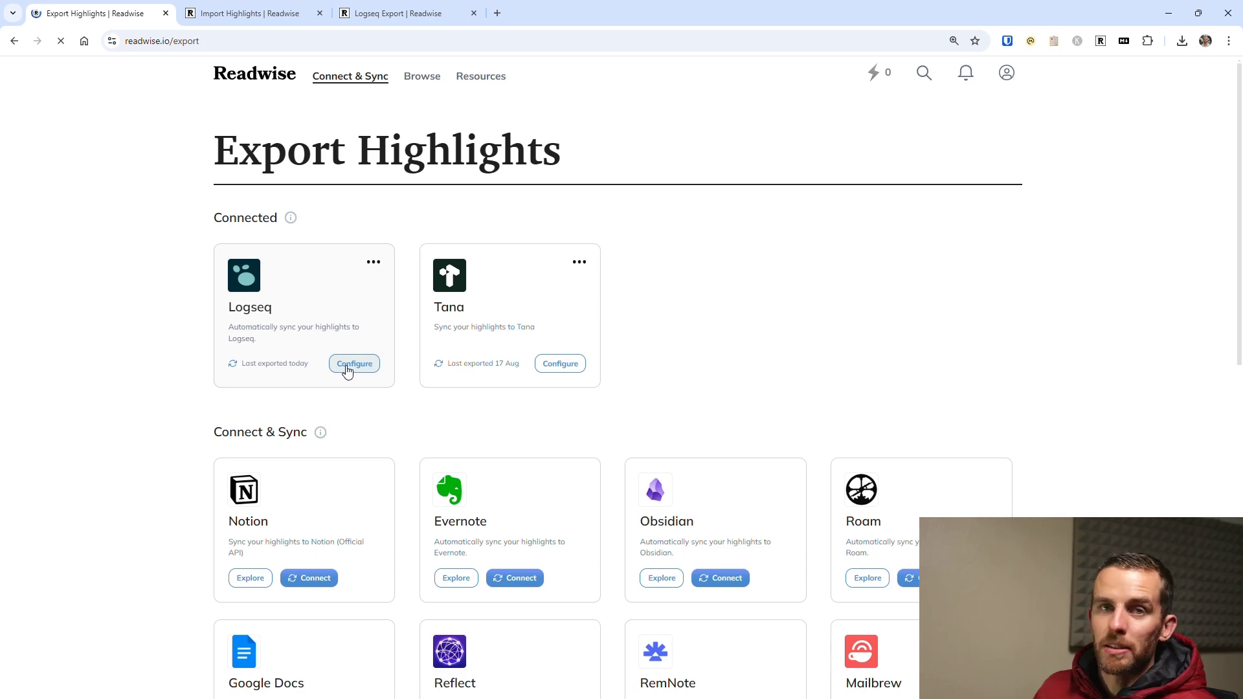
{"action": "left_click", "coordinate": [350, 366]}
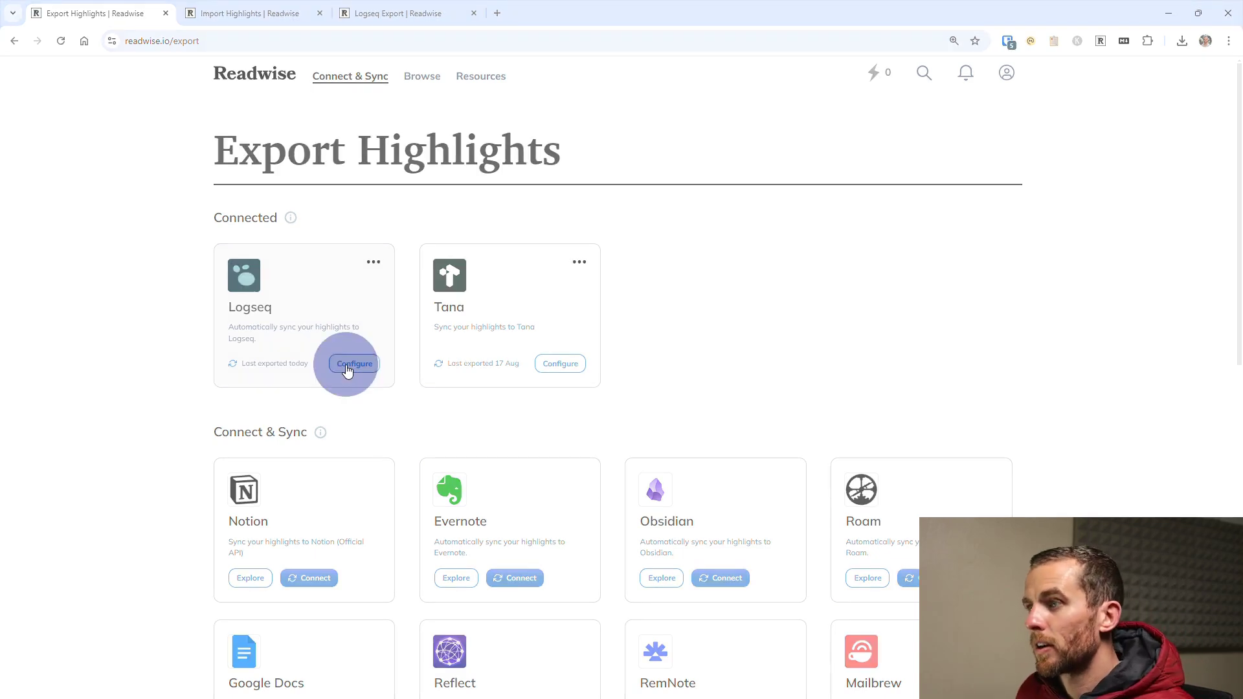
- Review the Logseq export preferences, including the Include Highlight Locations info and custom formatting
{"action": "left_click", "coordinate": [431, 11]}
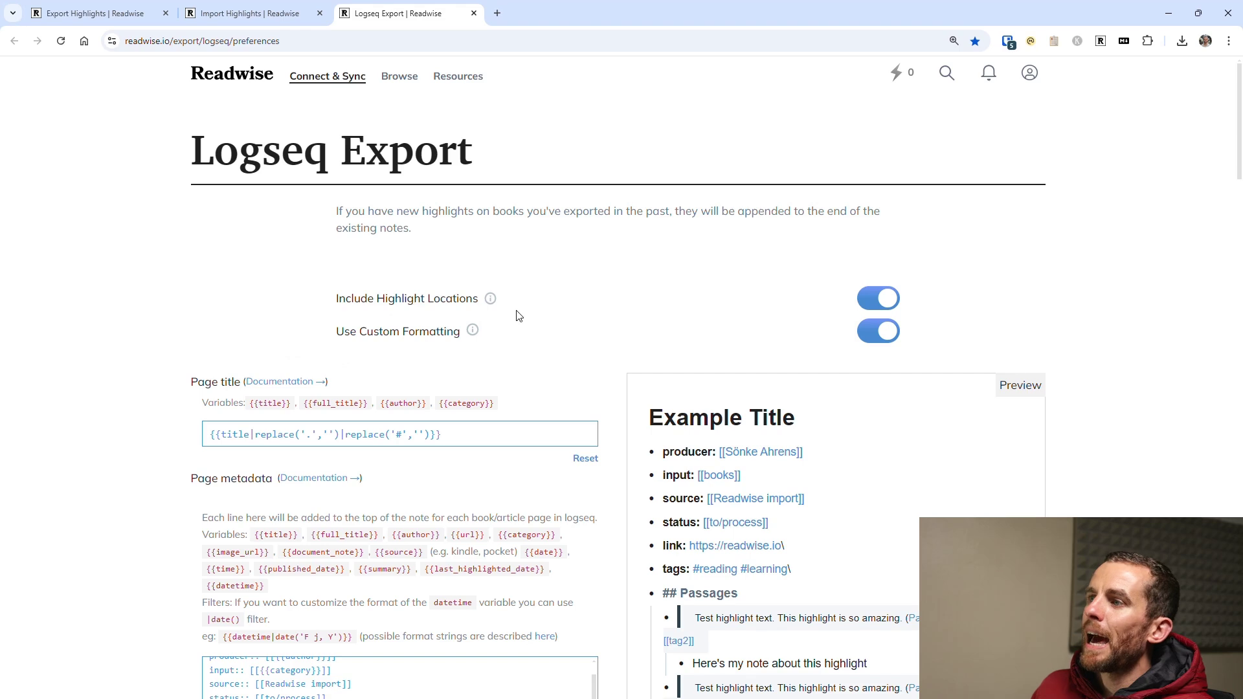
{"action": "mouse_move", "coordinate": [493, 302]}
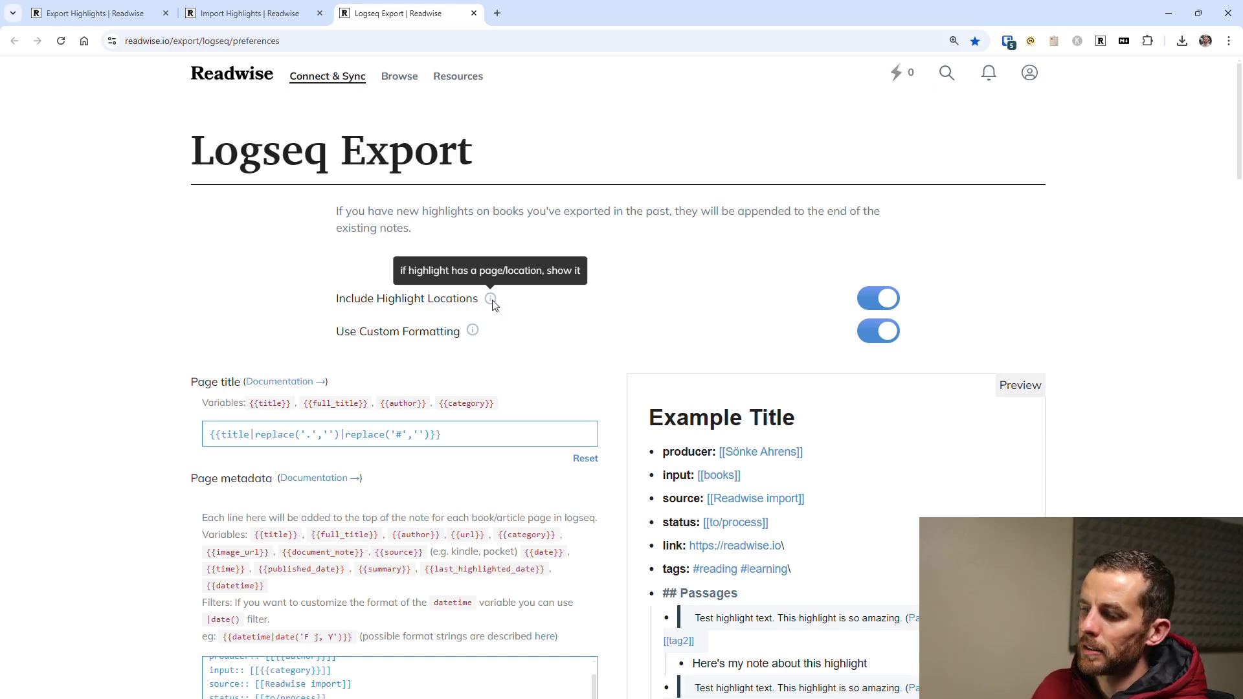
{"action": "scroll", "coordinate": [492, 305], "scroll_direction": "down", "scroll_amount": 2}
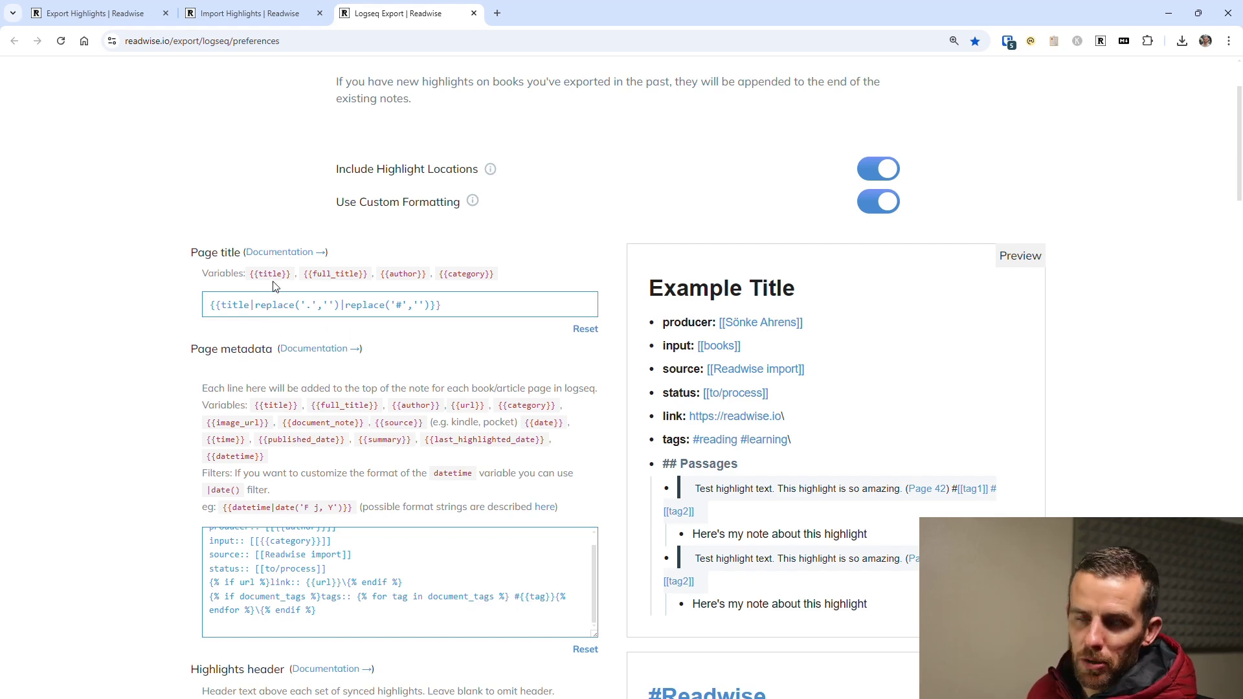
{"action": "scroll", "coordinate": [296, 311], "scroll_direction": "up", "scroll_amount": 1}
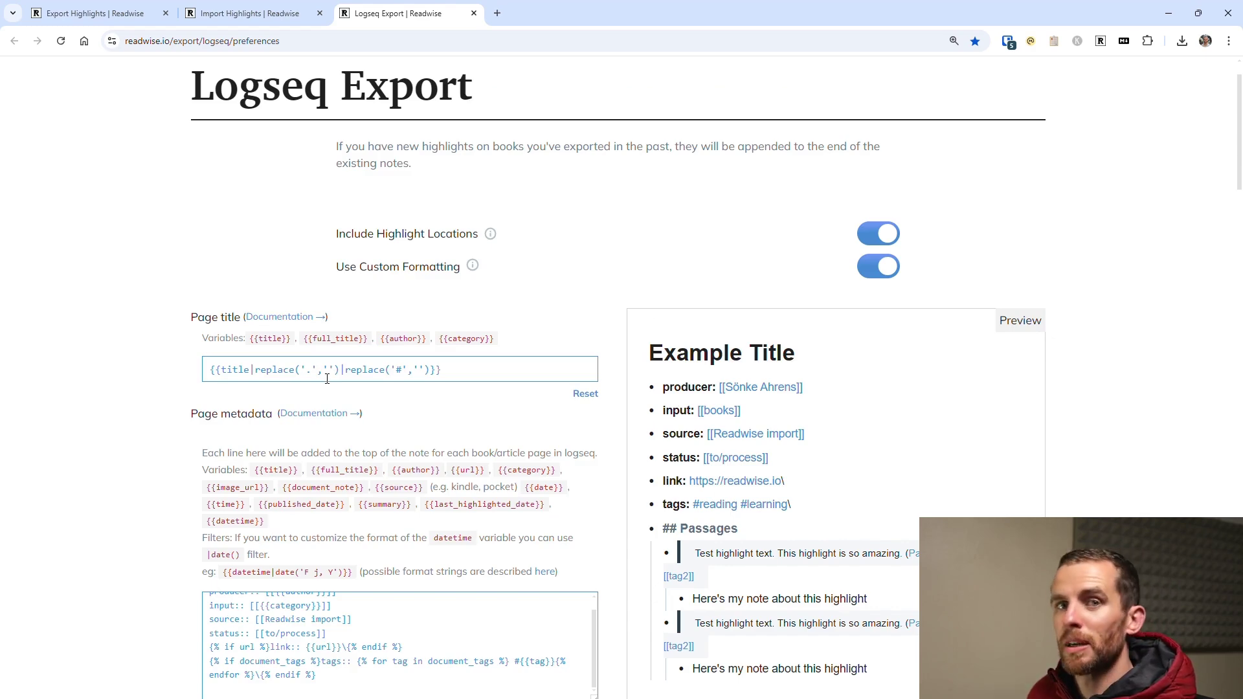
{"action": "scroll", "coordinate": [327, 367], "scroll_direction": "down", "scroll_amount": 3}
{"action": "scroll", "coordinate": [352, 458], "scroll_direction": "up", "scroll_amount": 1}
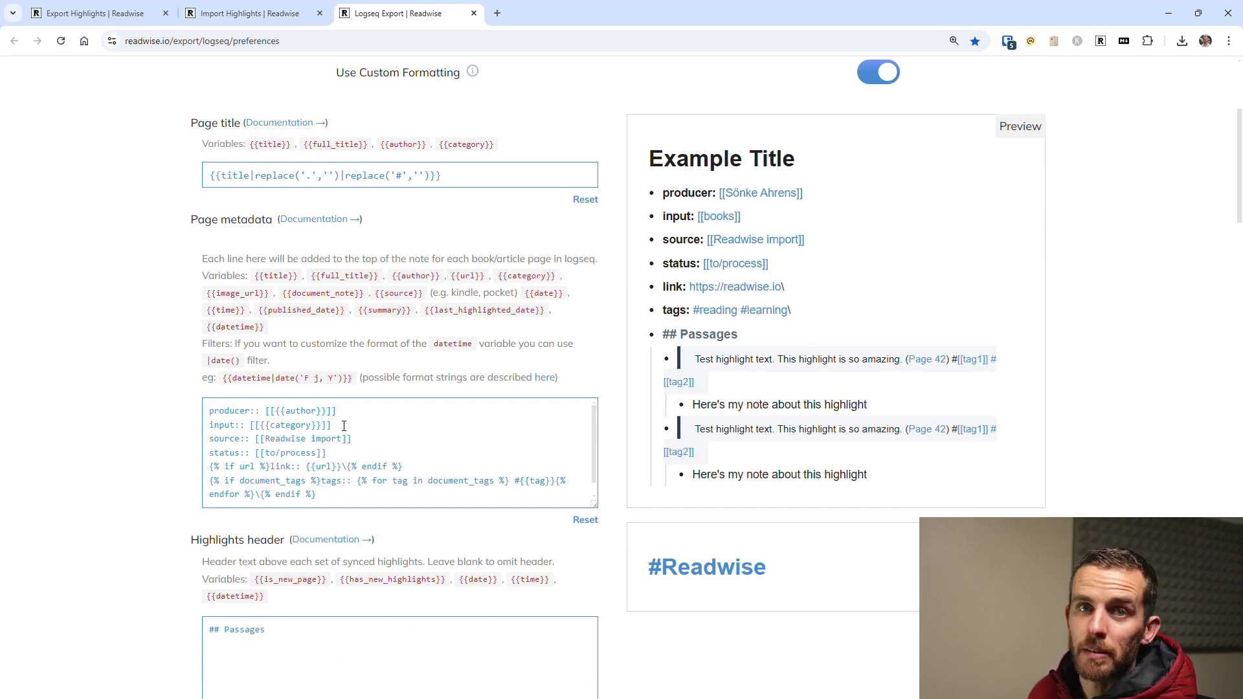
{"action": "scroll", "coordinate": [344, 426], "scroll_direction": "down", "scroll_amount": 1}
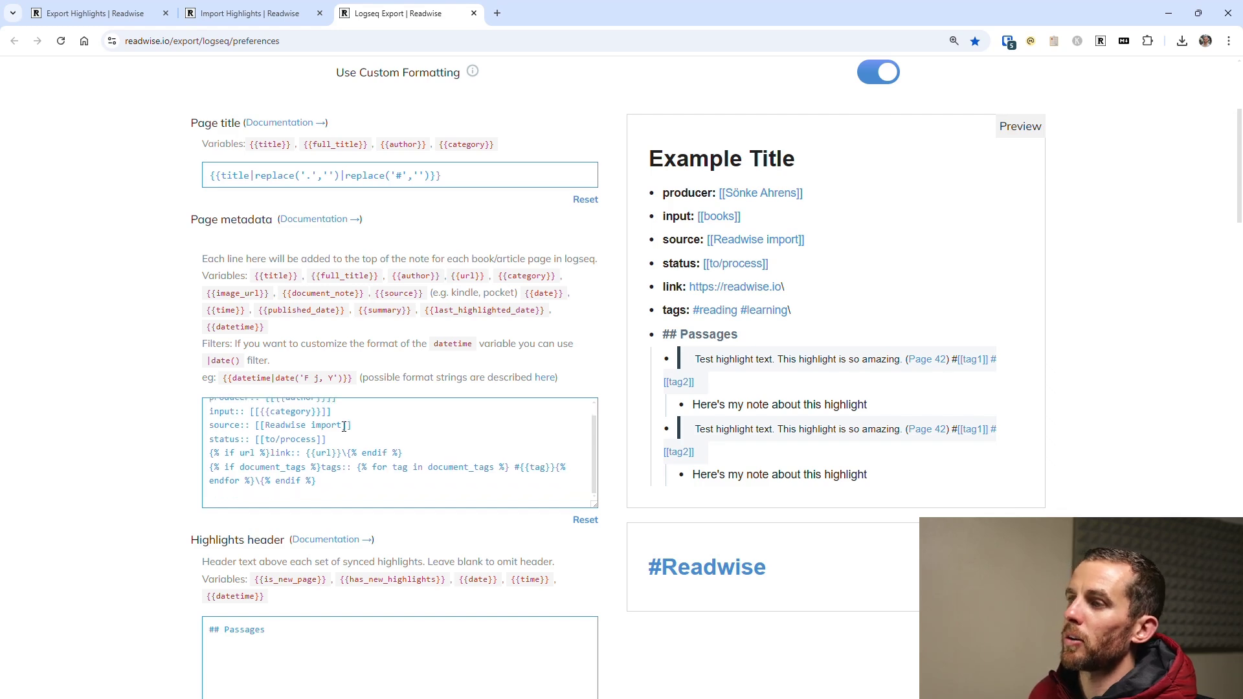
{"action": "scroll", "coordinate": [339, 437], "scroll_direction": "up", "scroll_amount": 1}
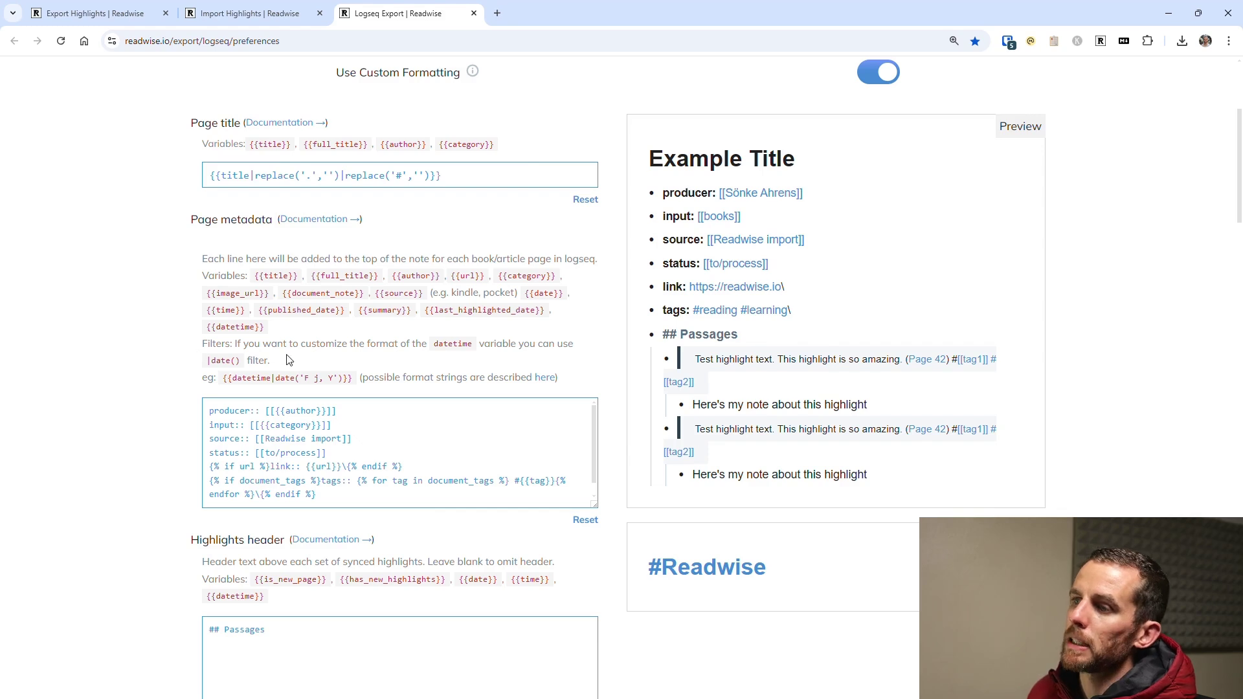
{"action": "scroll", "coordinate": [290, 362], "scroll_direction": "down", "scroll_amount": 3}
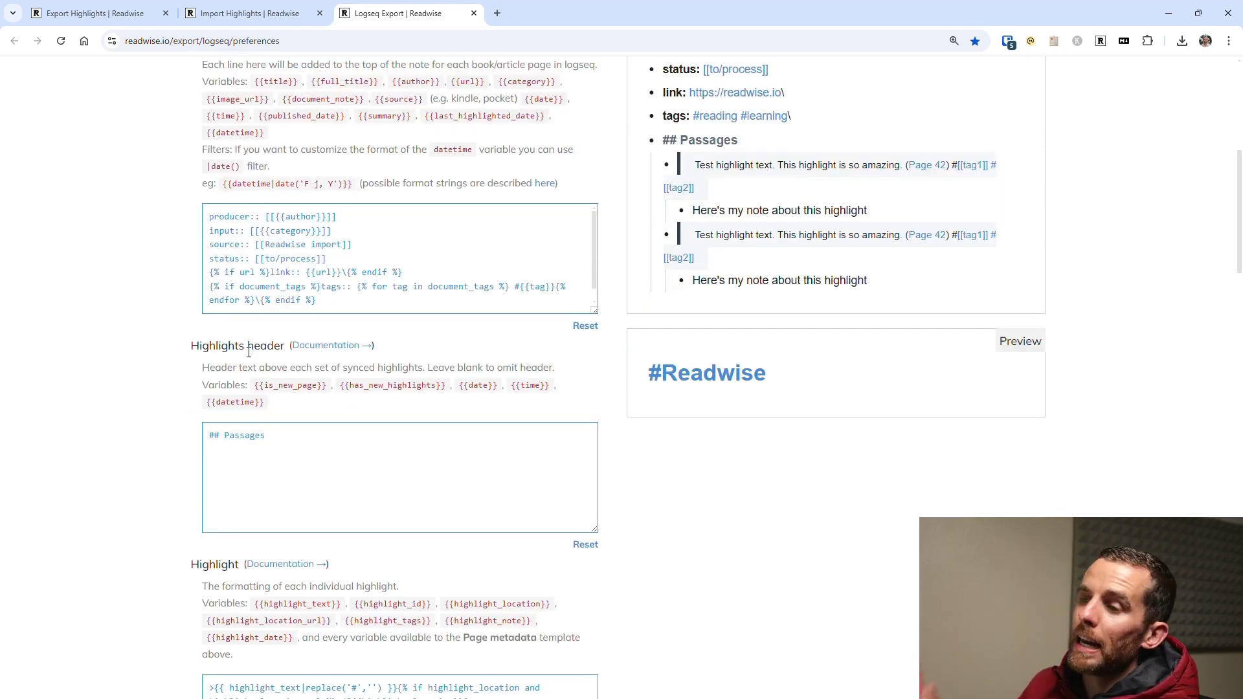
{"action": "scroll", "coordinate": [239, 331], "scroll_direction": "down", "scroll_amount": 3}
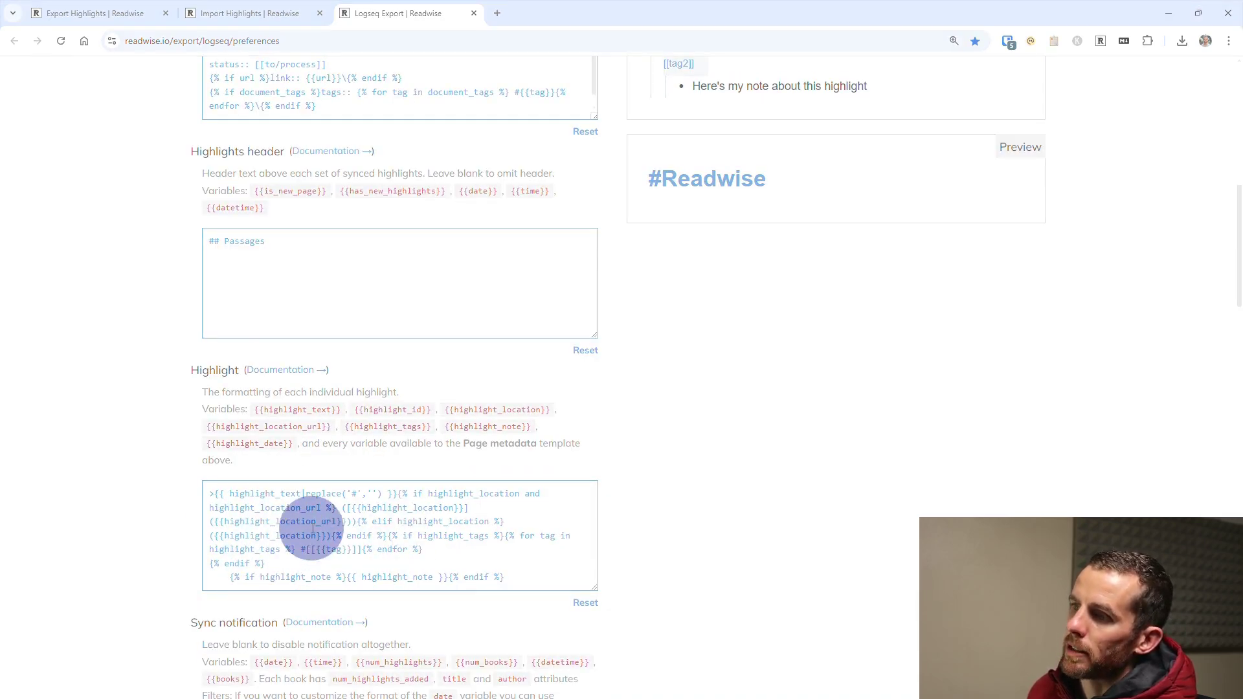
{"action": "scroll", "coordinate": [312, 528], "scroll_direction": "down", "scroll_amount": 5}
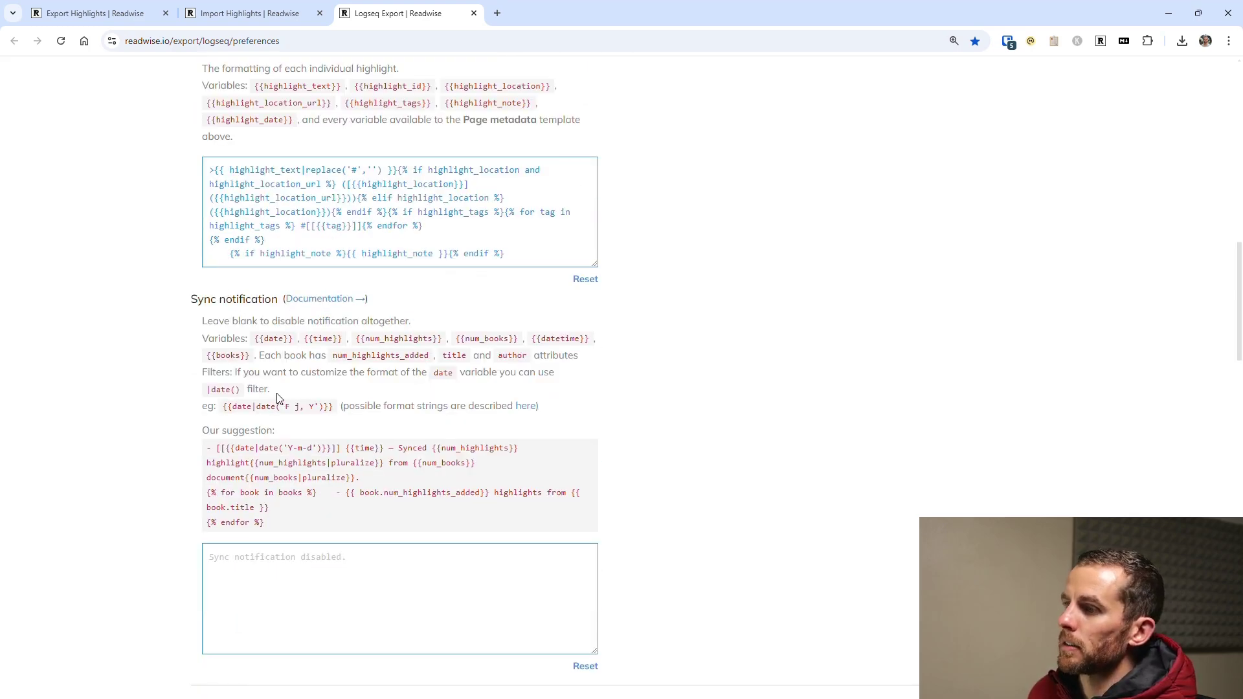
{"action": "scroll", "coordinate": [277, 398], "scroll_direction": "down", "scroll_amount": 7}
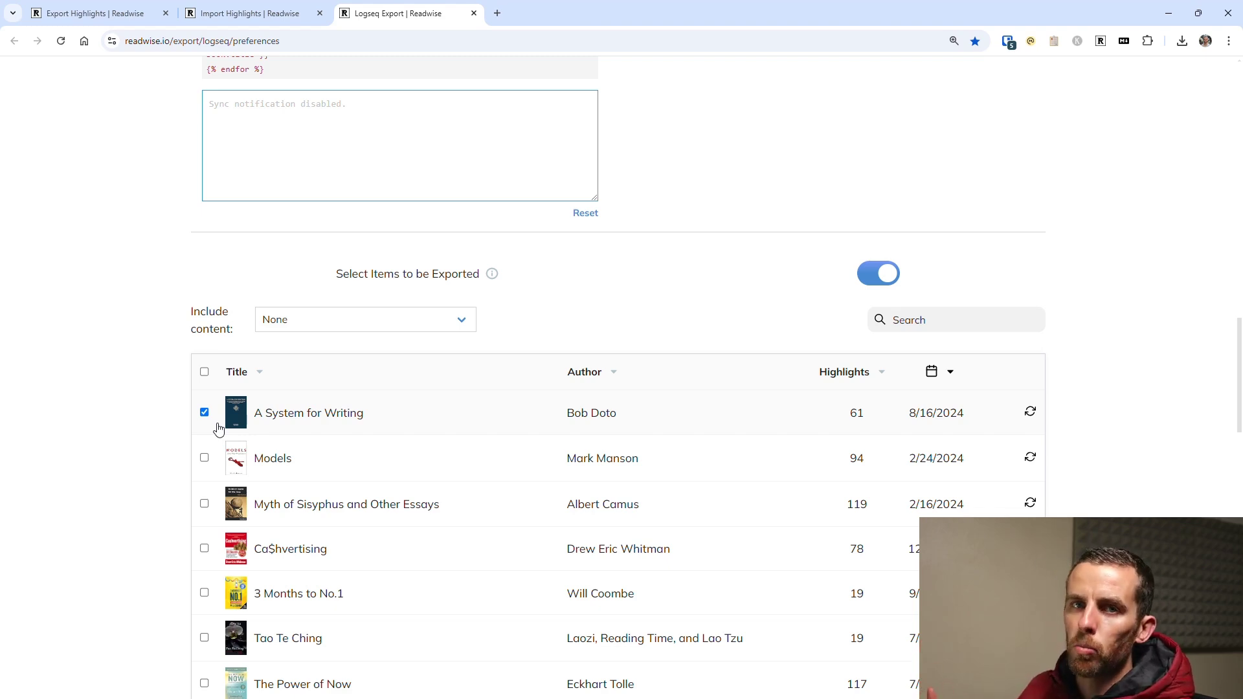
{"action": "scroll", "coordinate": [317, 434], "scroll_direction": "down", "scroll_amount": 3}
{"action": "scroll", "coordinate": [306, 430], "scroll_direction": "up", "scroll_amount": 9}
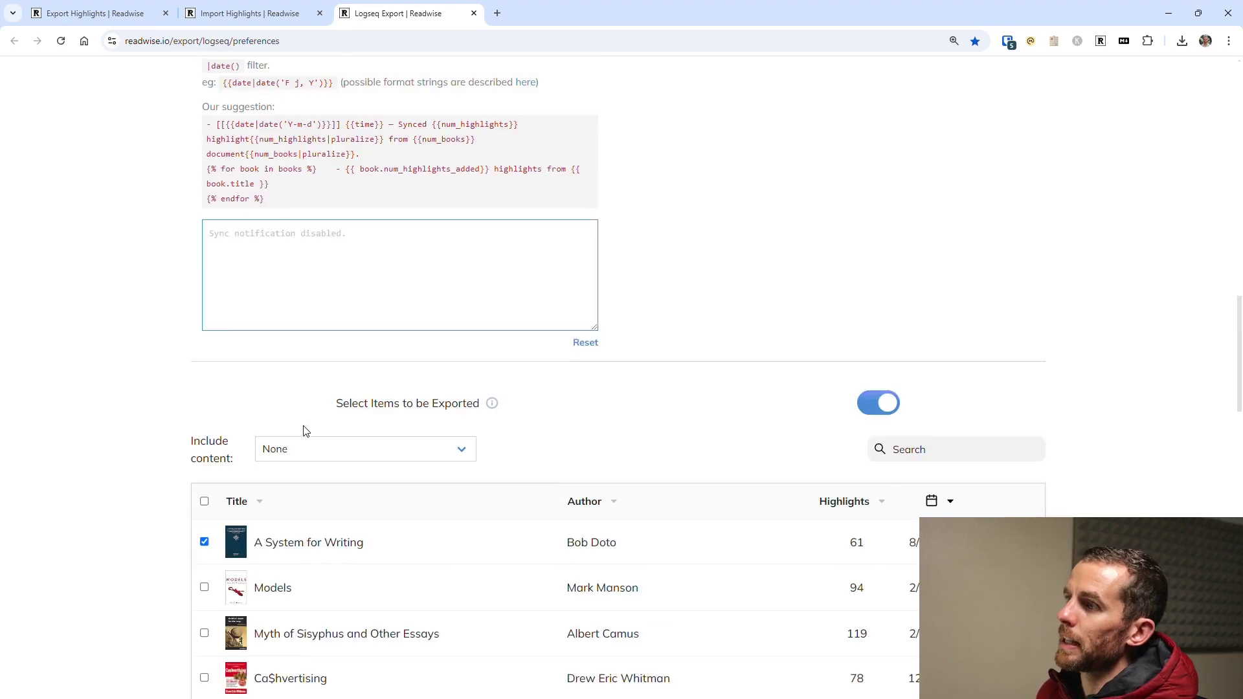
{"action": "scroll", "coordinate": [305, 430], "scroll_direction": "up", "scroll_amount": 12}
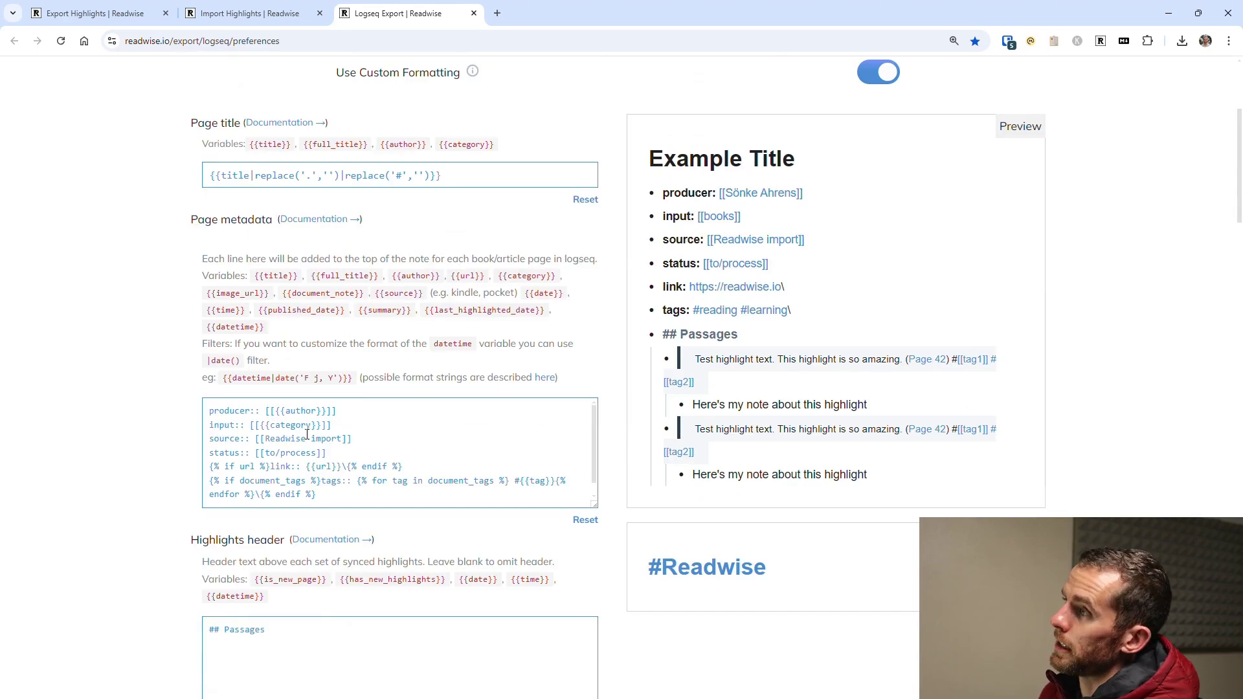
{"action": "key", "text": "alt+Tab"}
{"action": "left_click", "coordinate": [985, 23]}
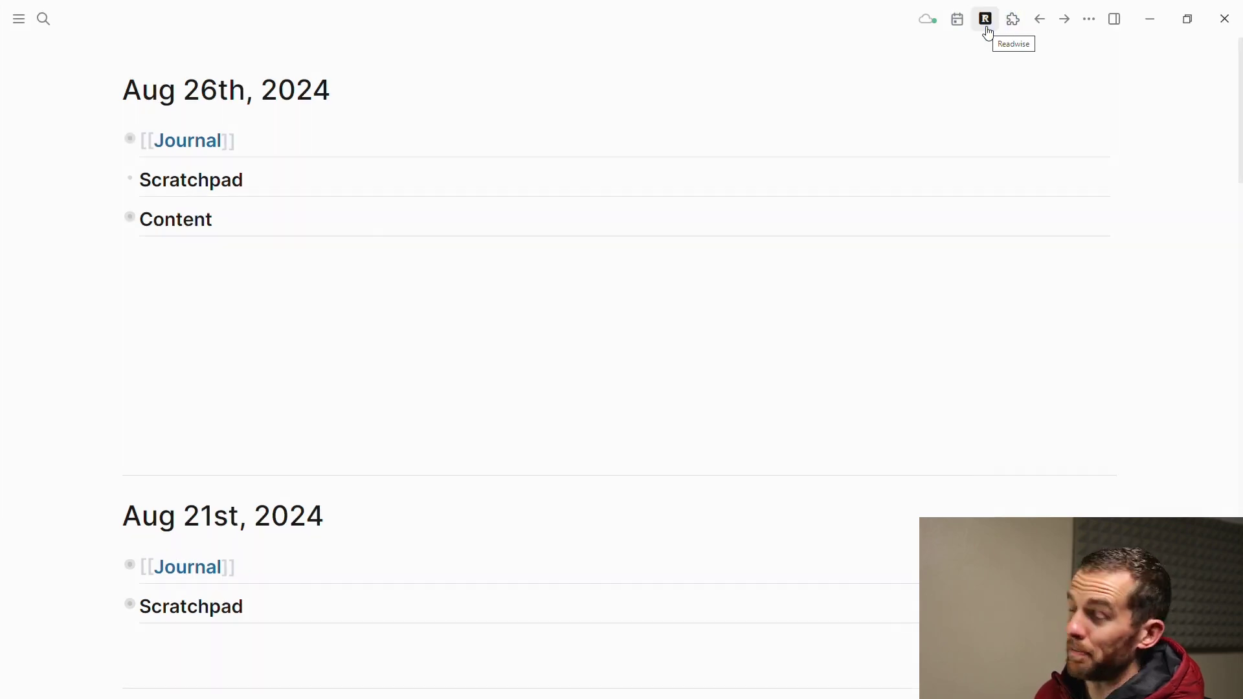
{"action": "left_click", "coordinate": [988, 31]}
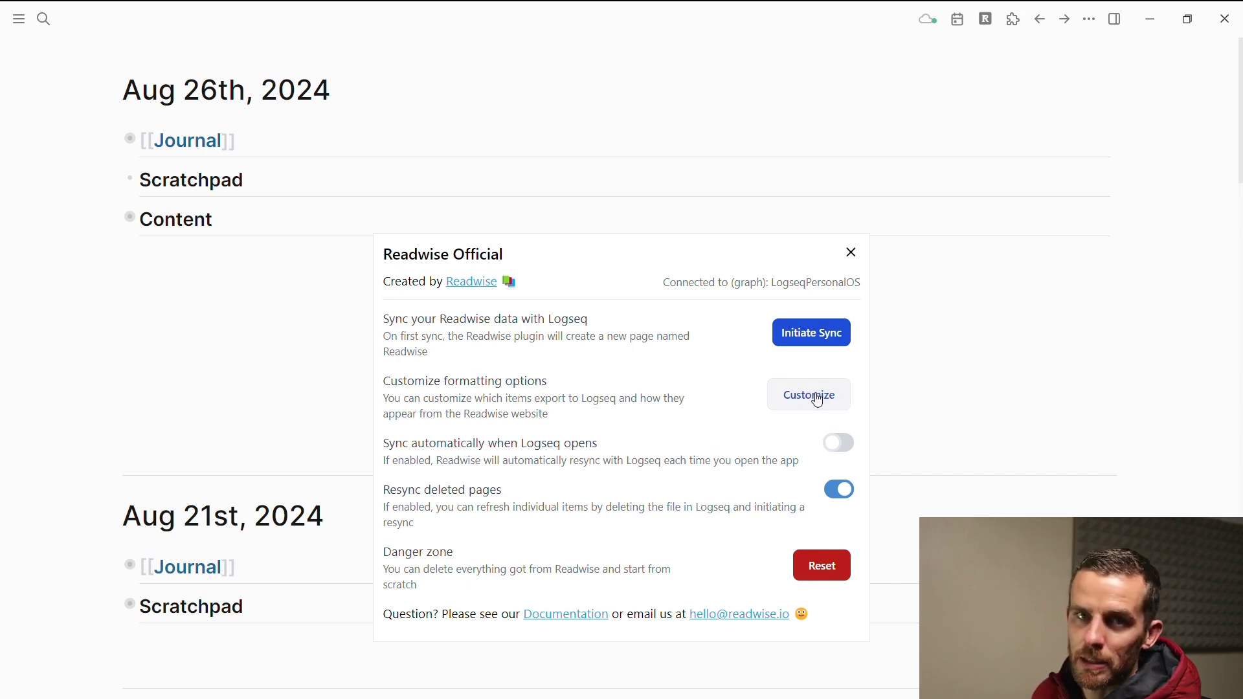
- Open the Readwise Official Plugin settings, with resync frequency Never and deleted-page resync on
{"action": "left_click", "coordinate": [986, 61]}
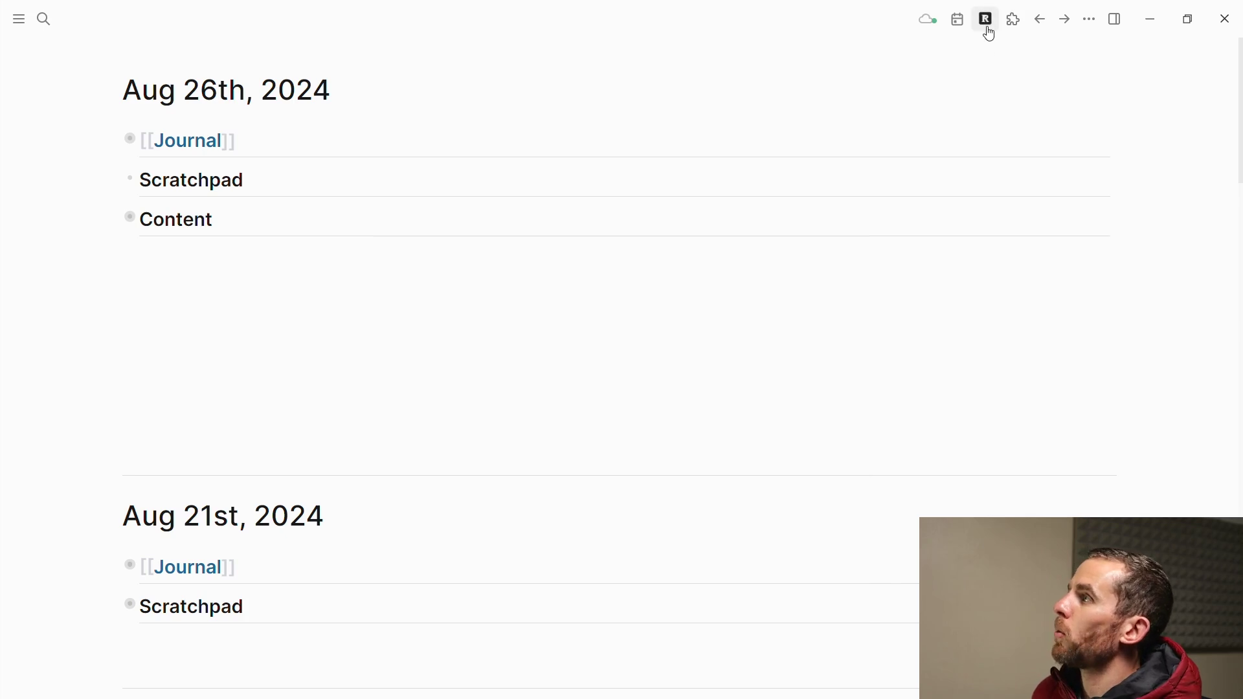
{"action": "left_click", "coordinate": [1014, 20]}
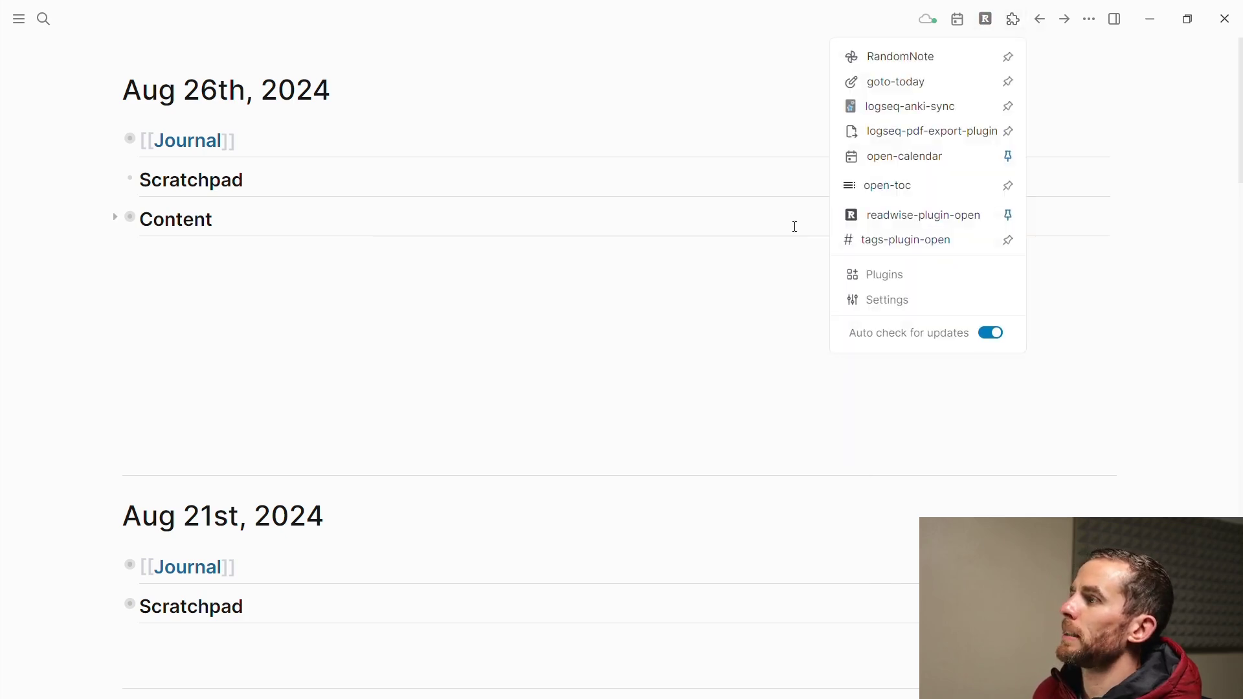
{"action": "left_click", "coordinate": [878, 302]}
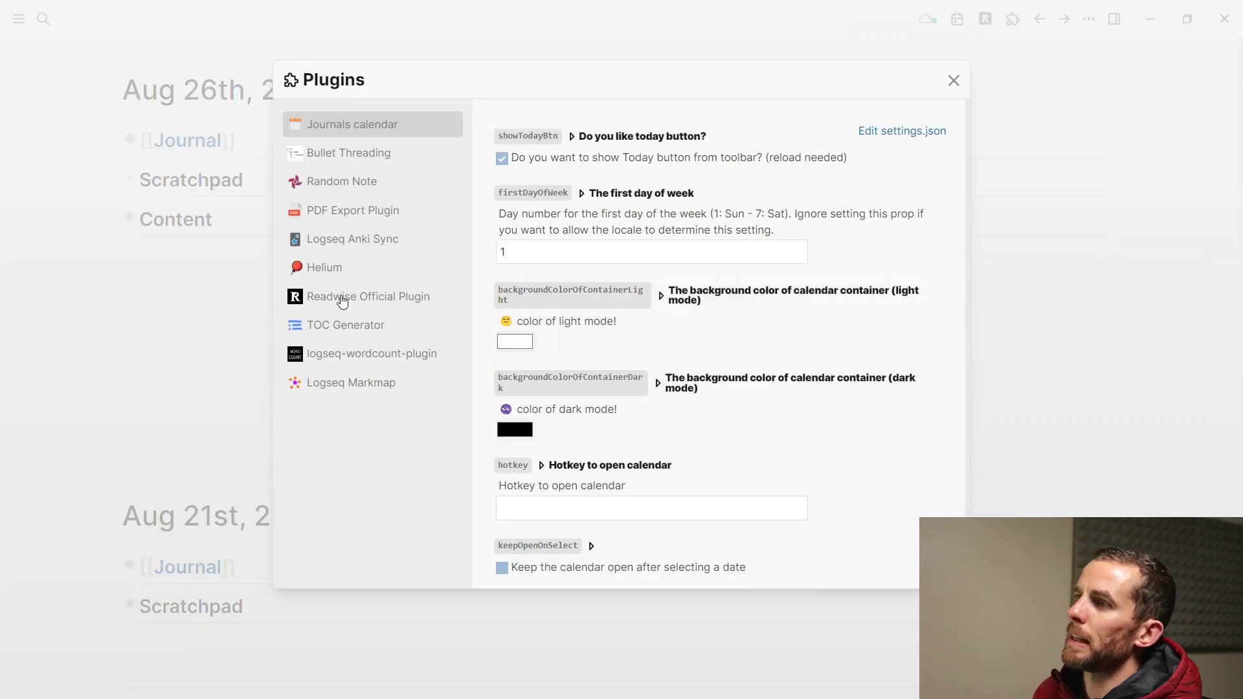
{"action": "left_click", "coordinate": [348, 302]}
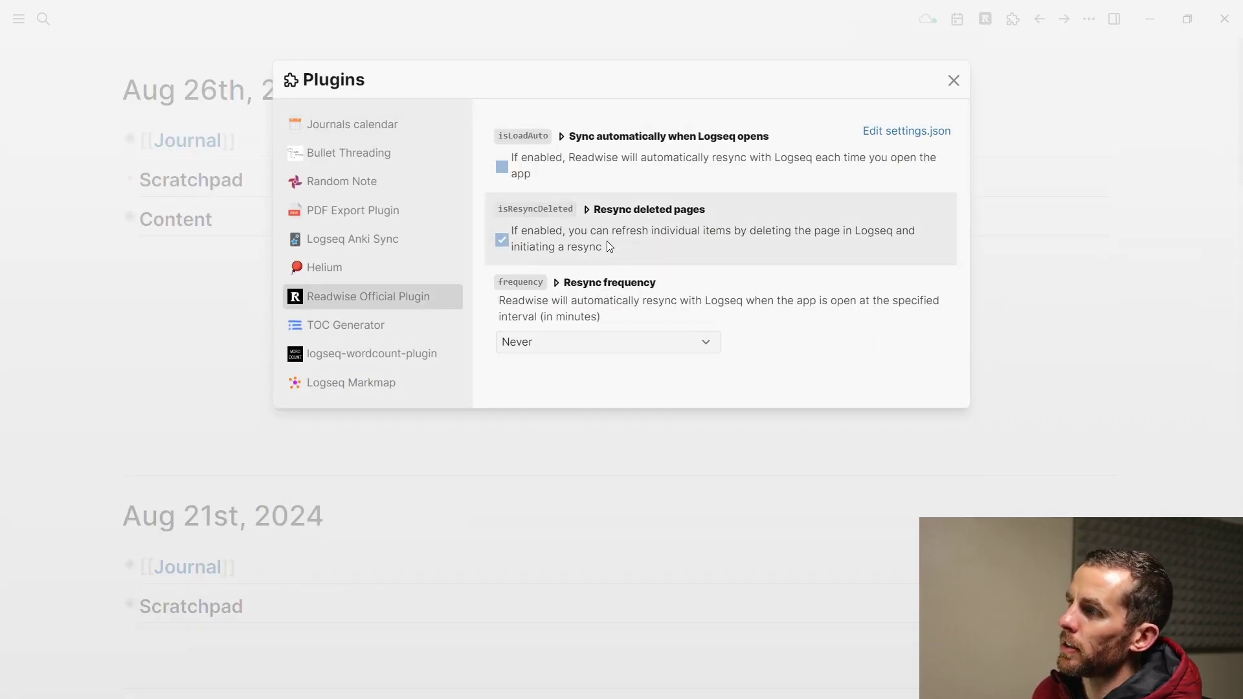
{"action": "left_click", "coordinate": [503, 241]}
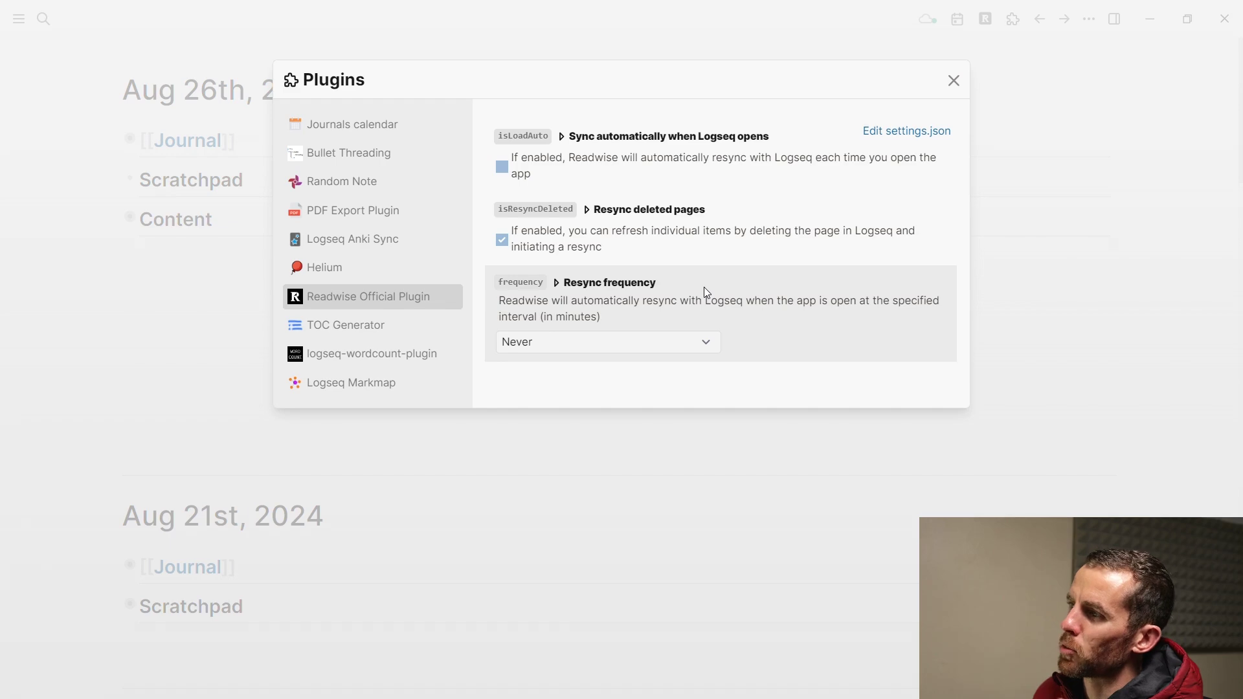
- Run a manual Readwise sync from the toolbar icon and close the panel once finished
{"action": "left_click", "coordinate": [954, 80]}
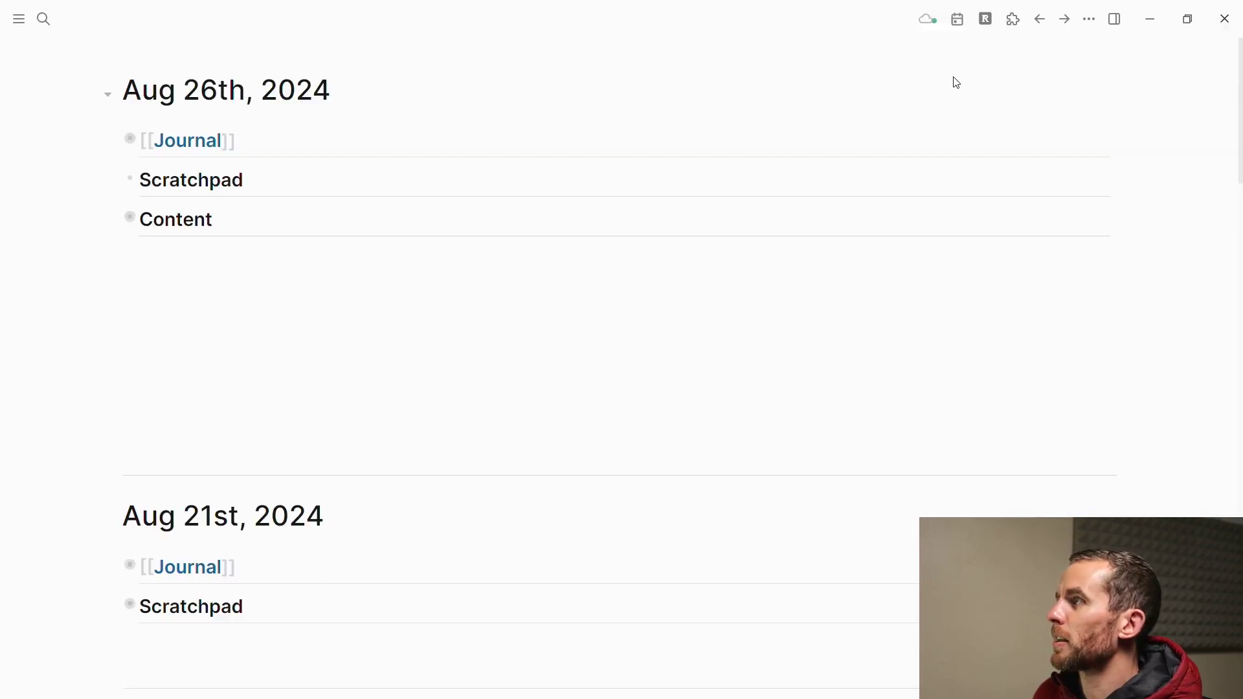
{"action": "left_click", "coordinate": [987, 23]}
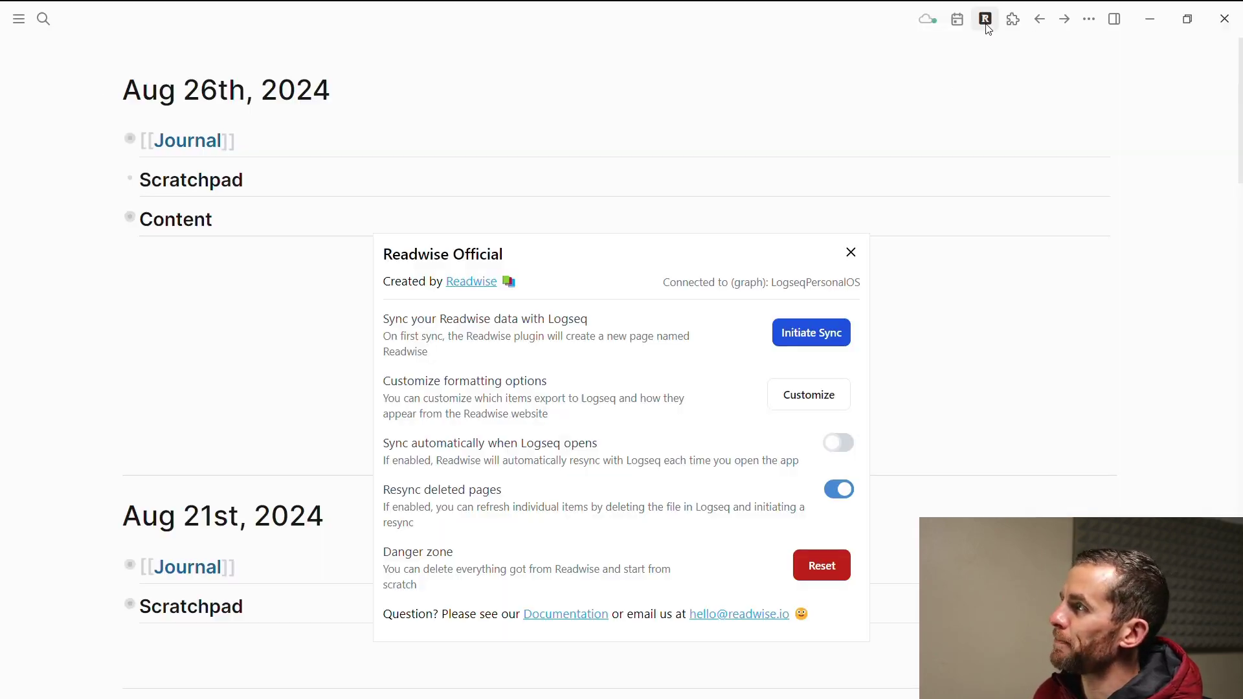
{"action": "left_click", "coordinate": [814, 335]}
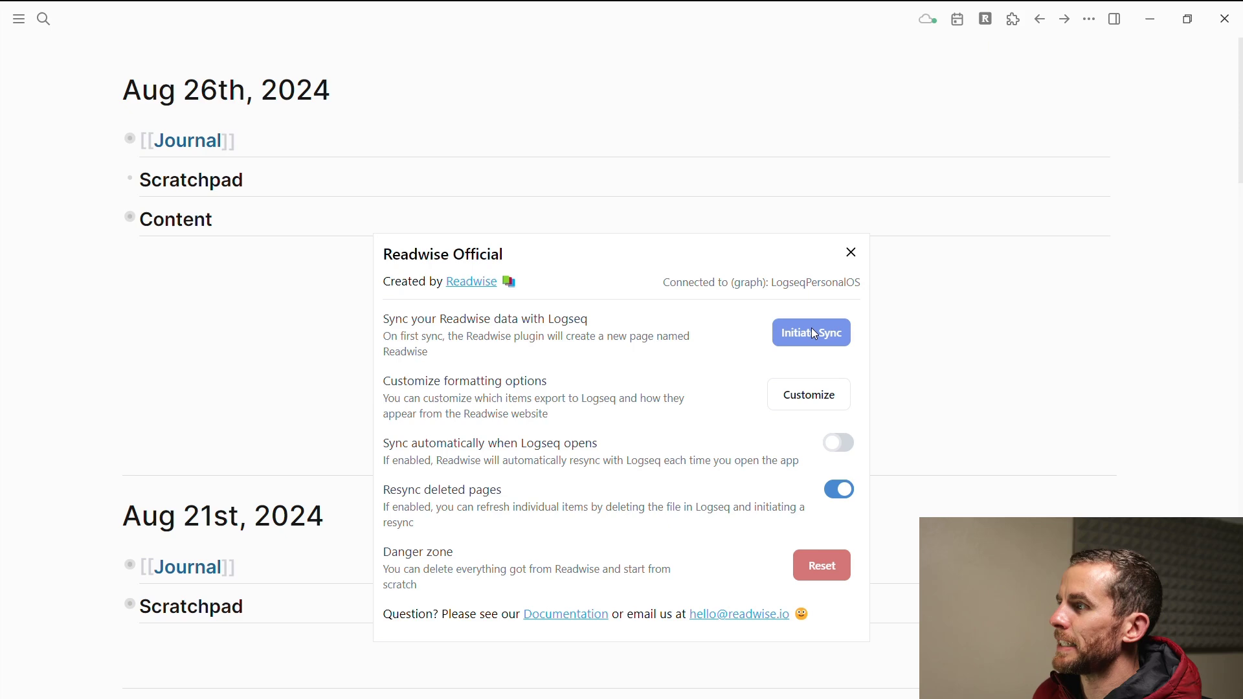
{"action": "left_click", "coordinate": [432, 638]}
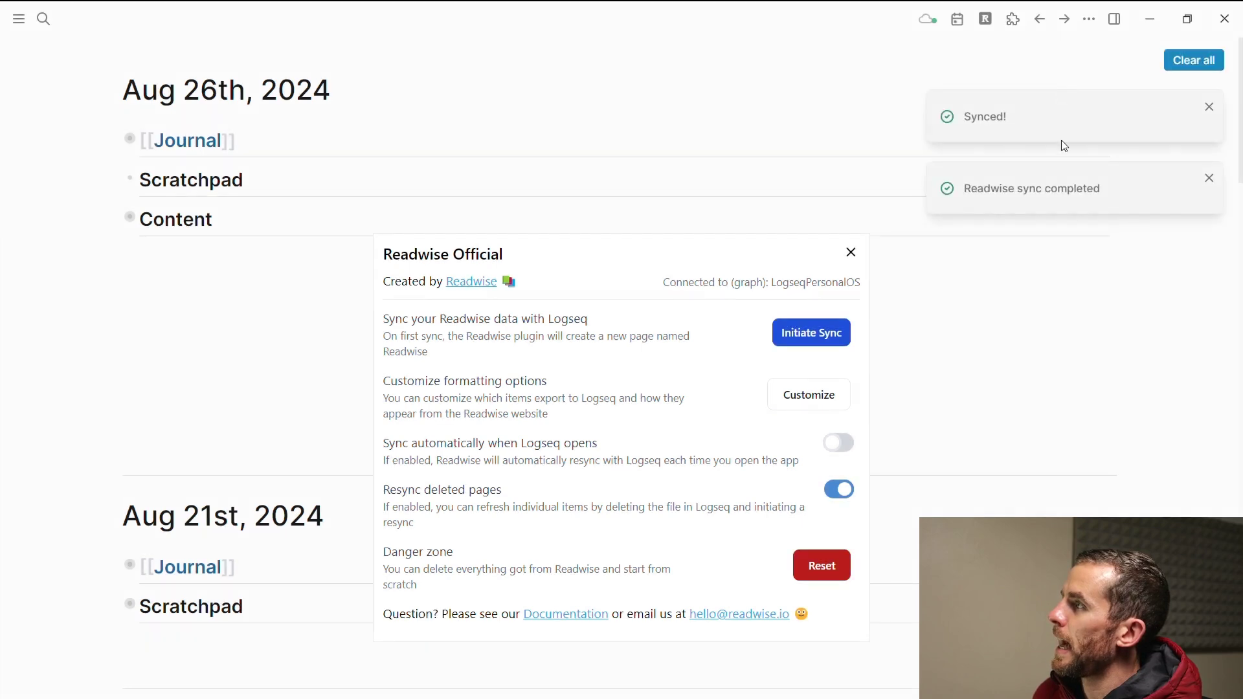
{"action": "left_click", "coordinate": [270, 345]}
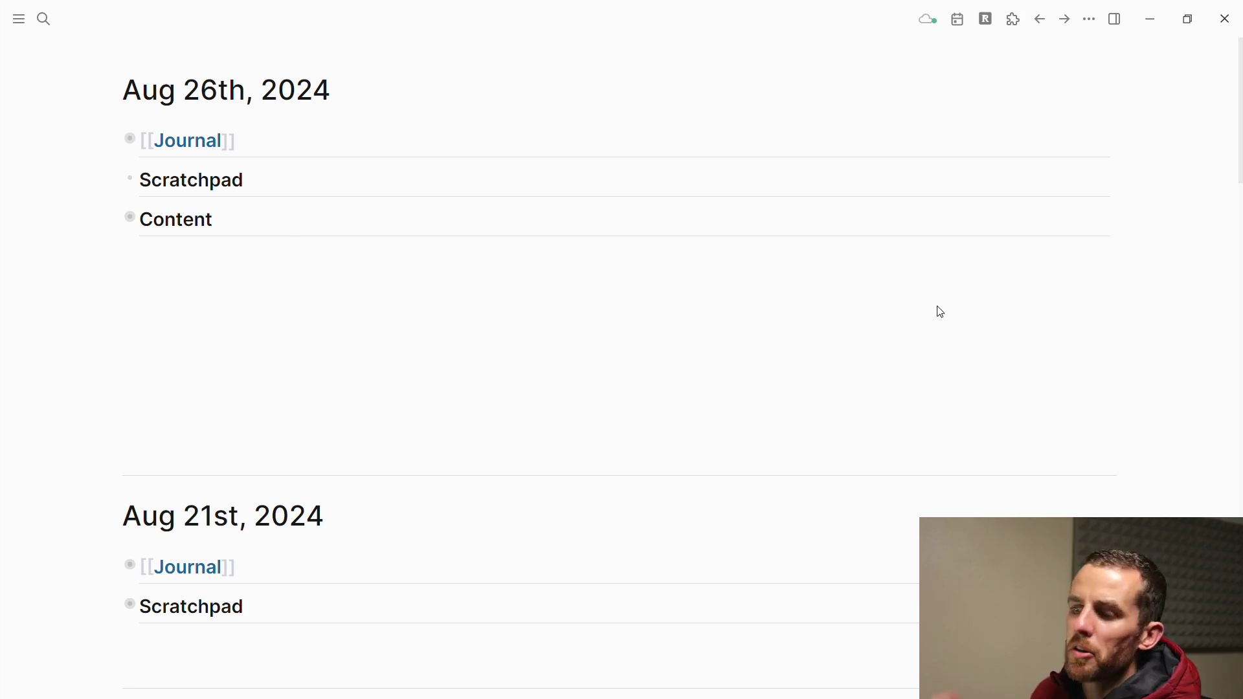
- Search for 'A System for' and open the A System for Writing page
{"action": "key", "text": "ctrl+k"}
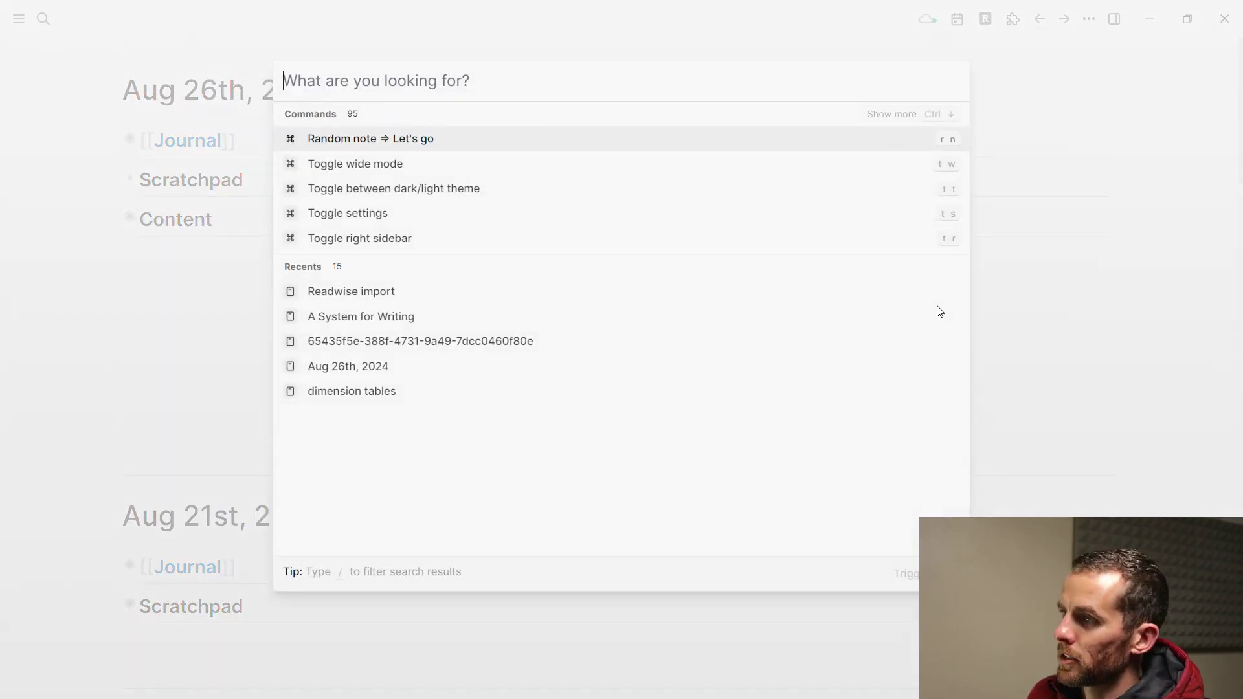
{"action": "type", "text": "A Sys"}
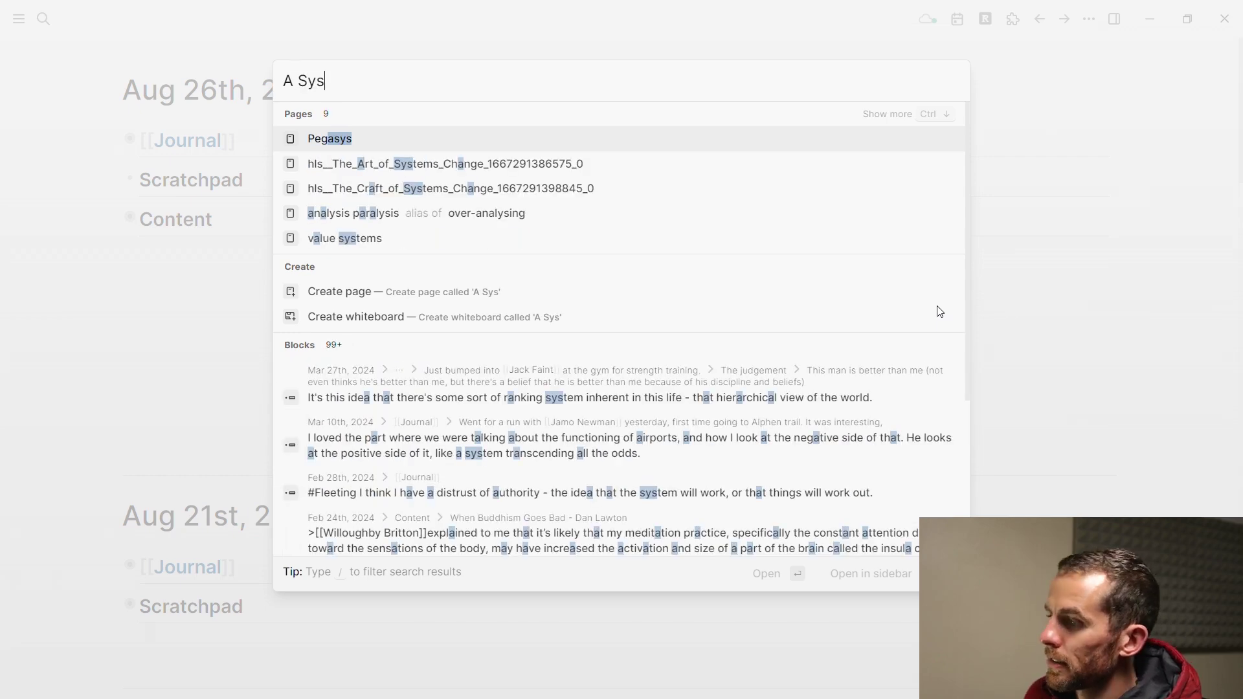
{"action": "type", "text": "tem"}
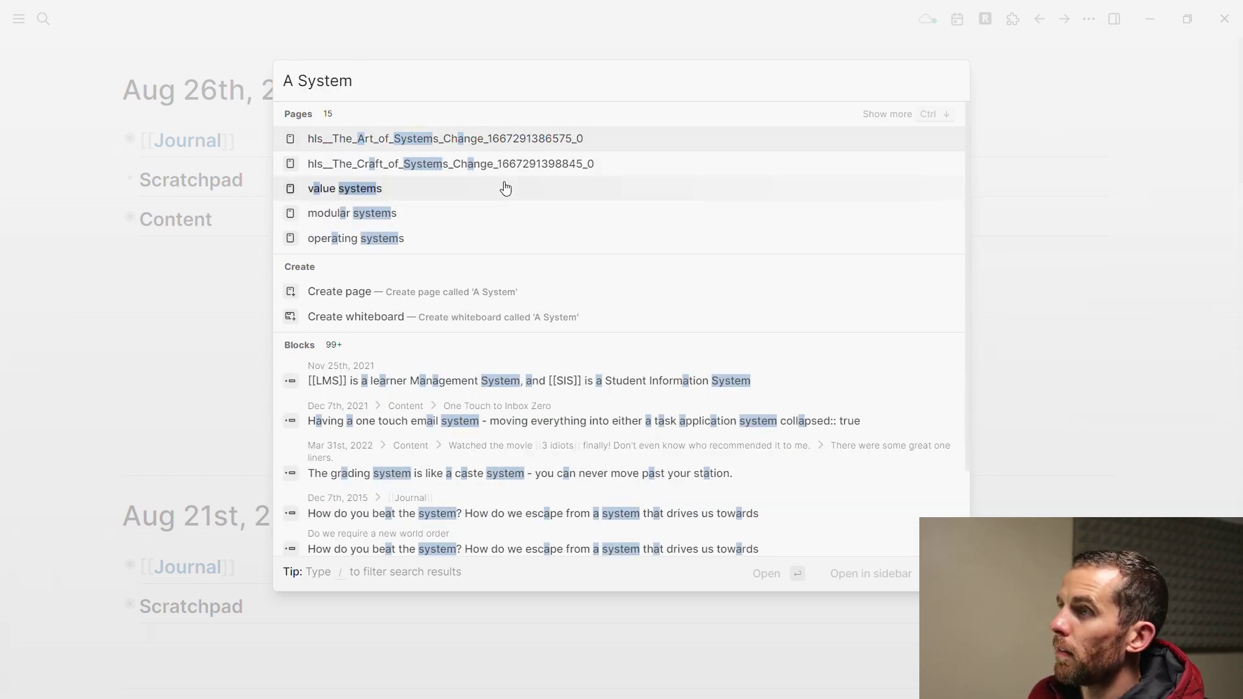
{"action": "type", "text": " for"}
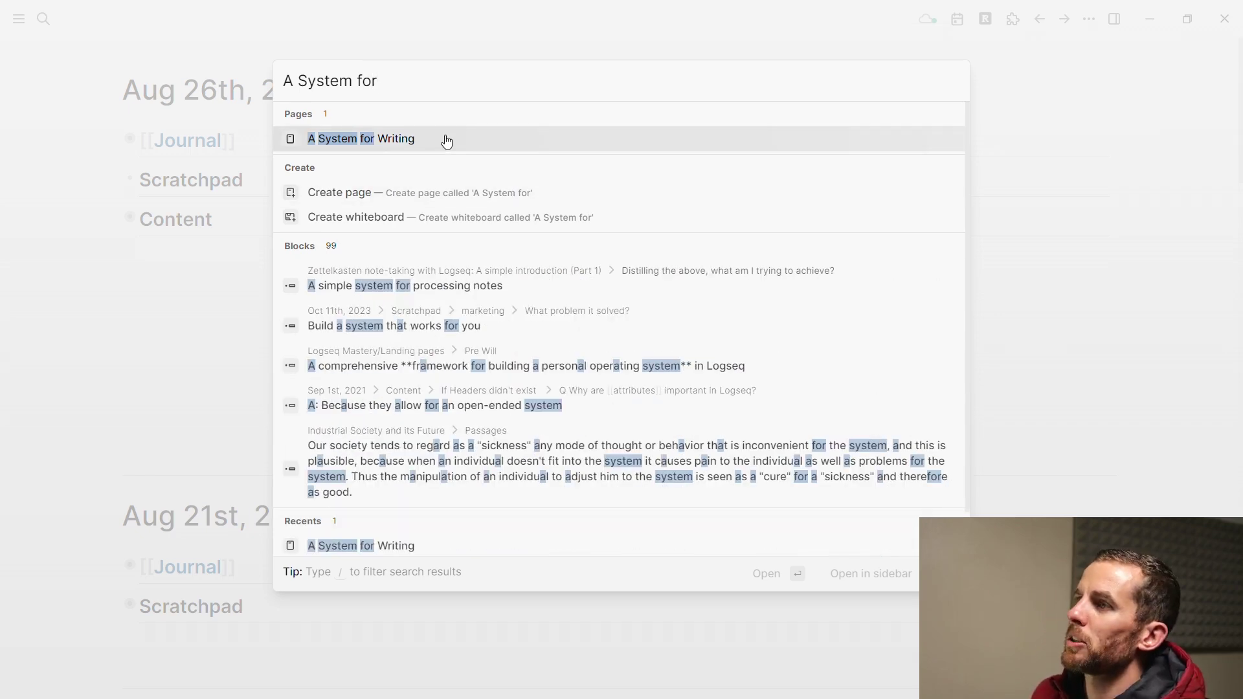
{"action": "left_click", "coordinate": [447, 140]}
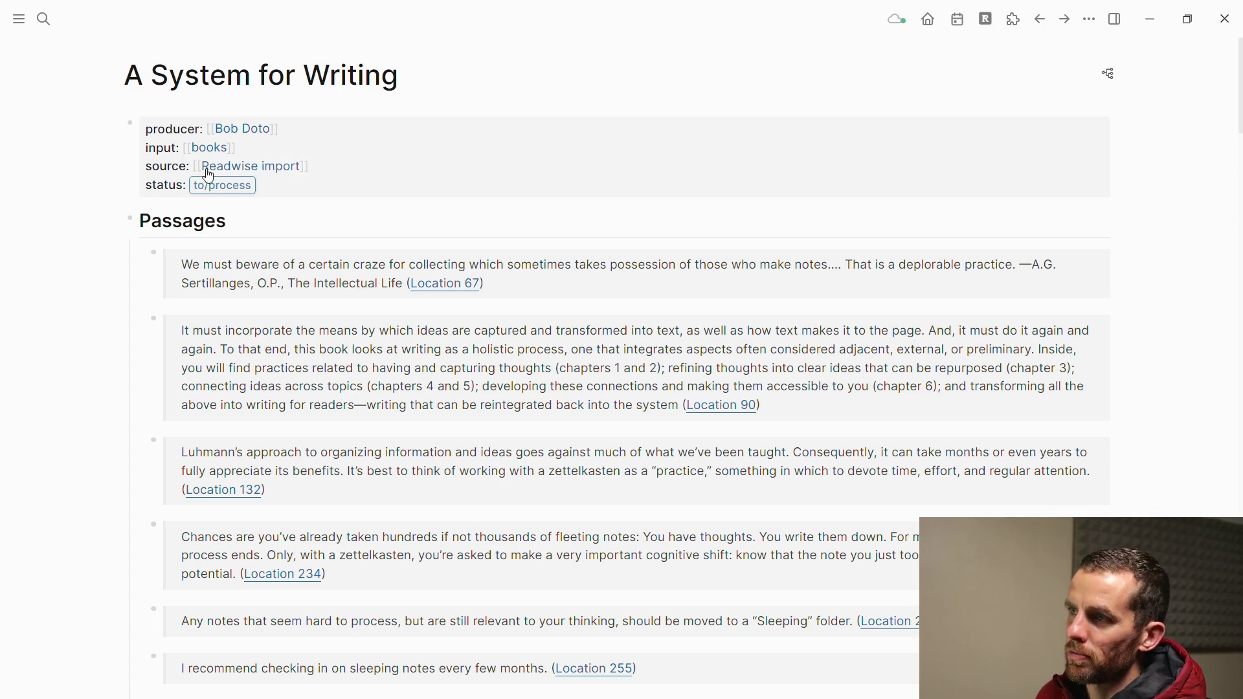
- On the Readwise import page, filter the linked references to the books tag
{"action": "left_click", "coordinate": [237, 167]}
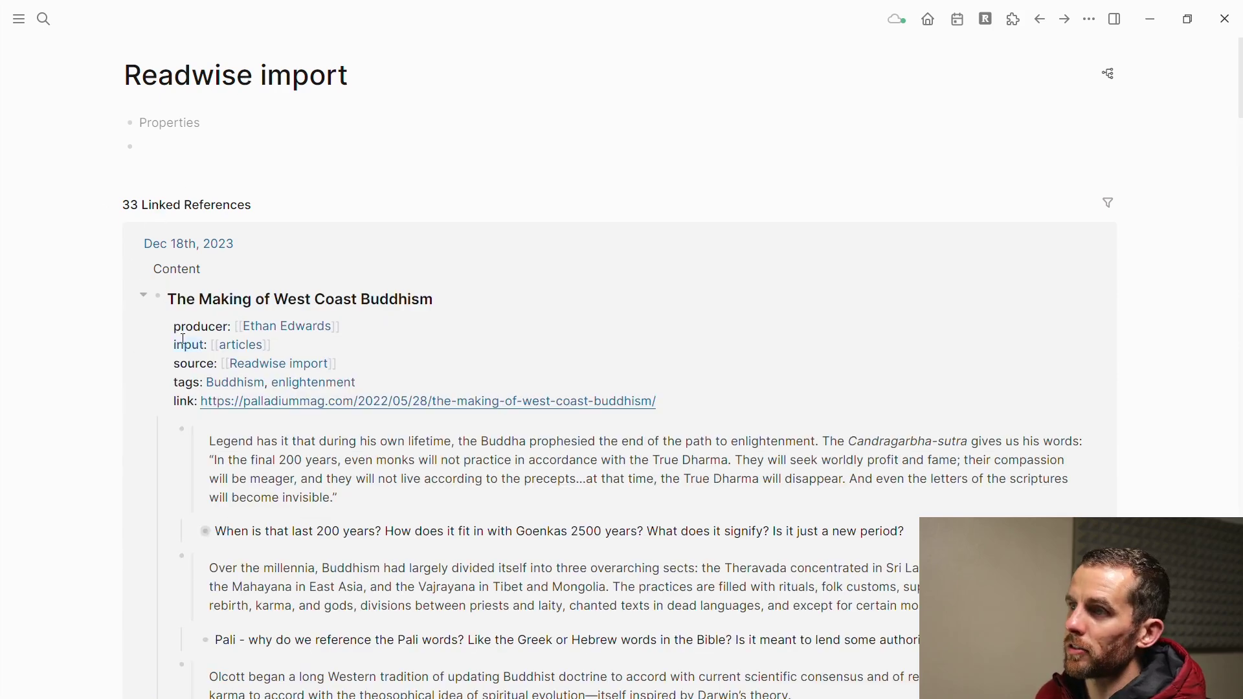
{"action": "left_click", "coordinate": [145, 298]}
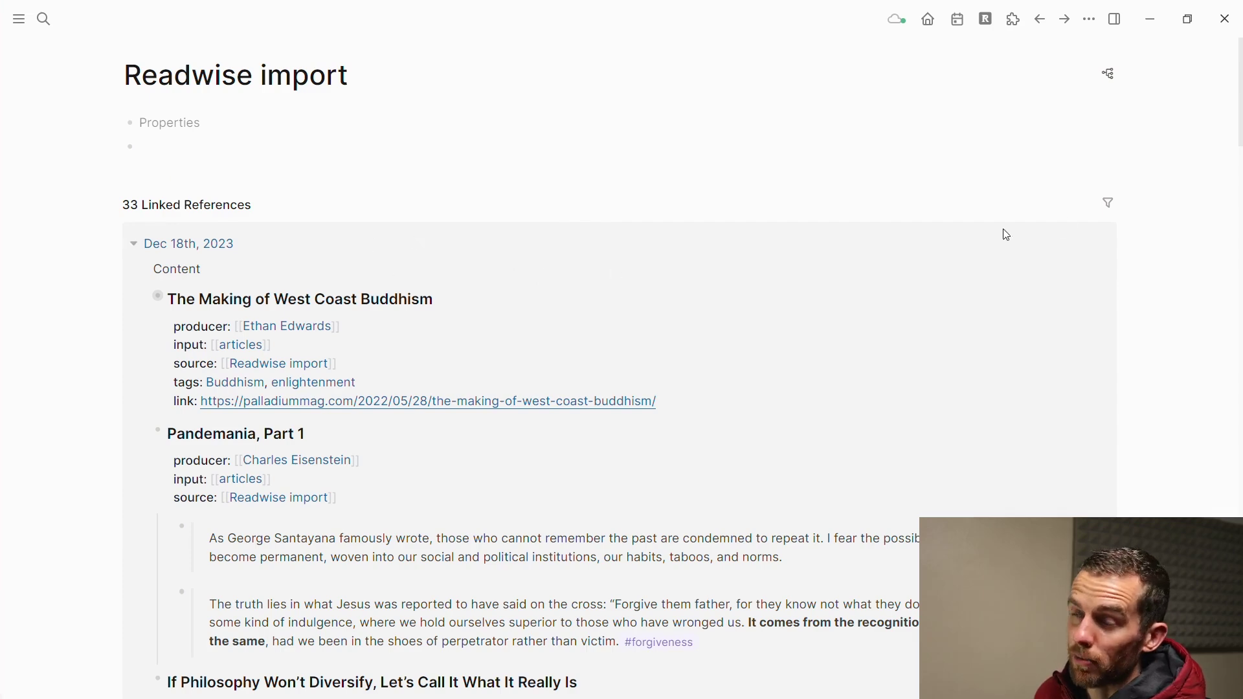
{"action": "left_click", "coordinate": [1108, 203]}
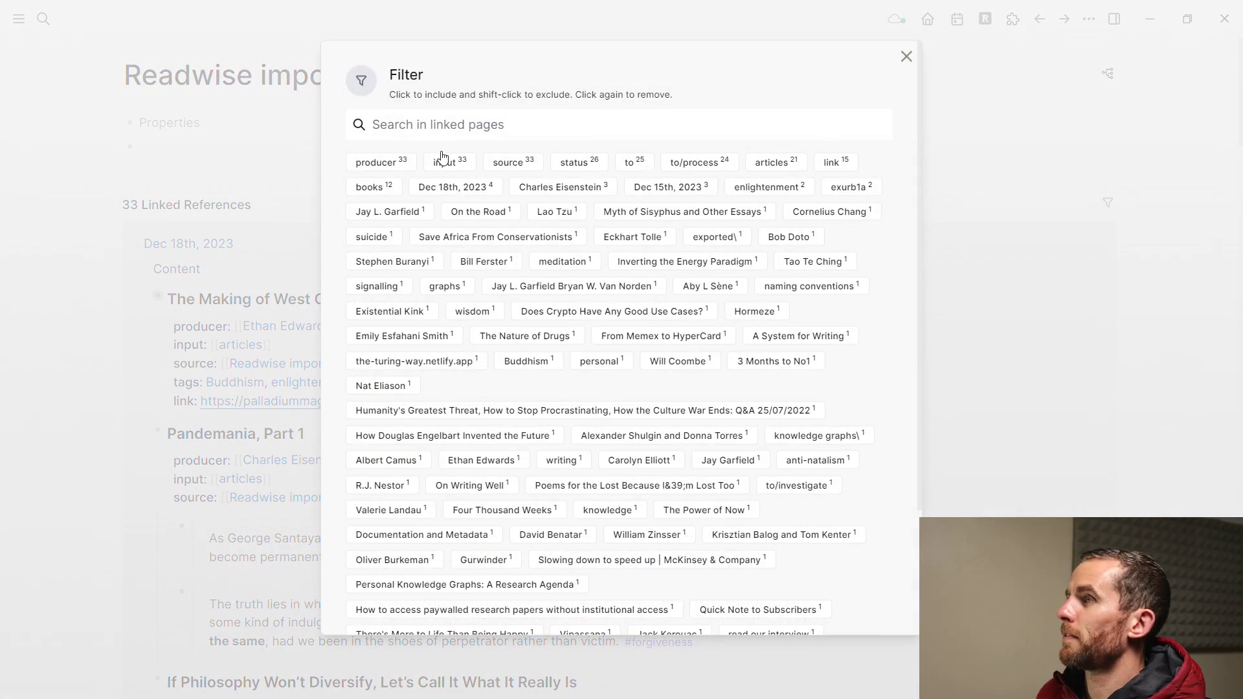
{"action": "type", "text": "boo"}
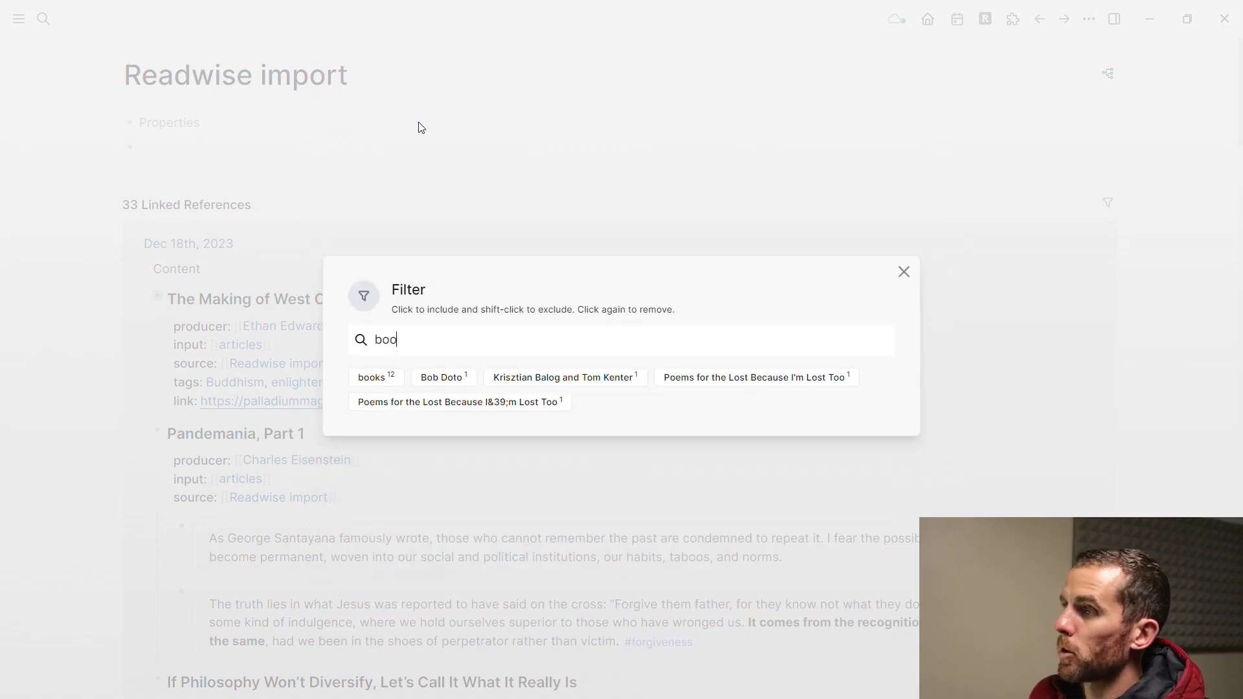
{"action": "left_click", "coordinate": [374, 380]}
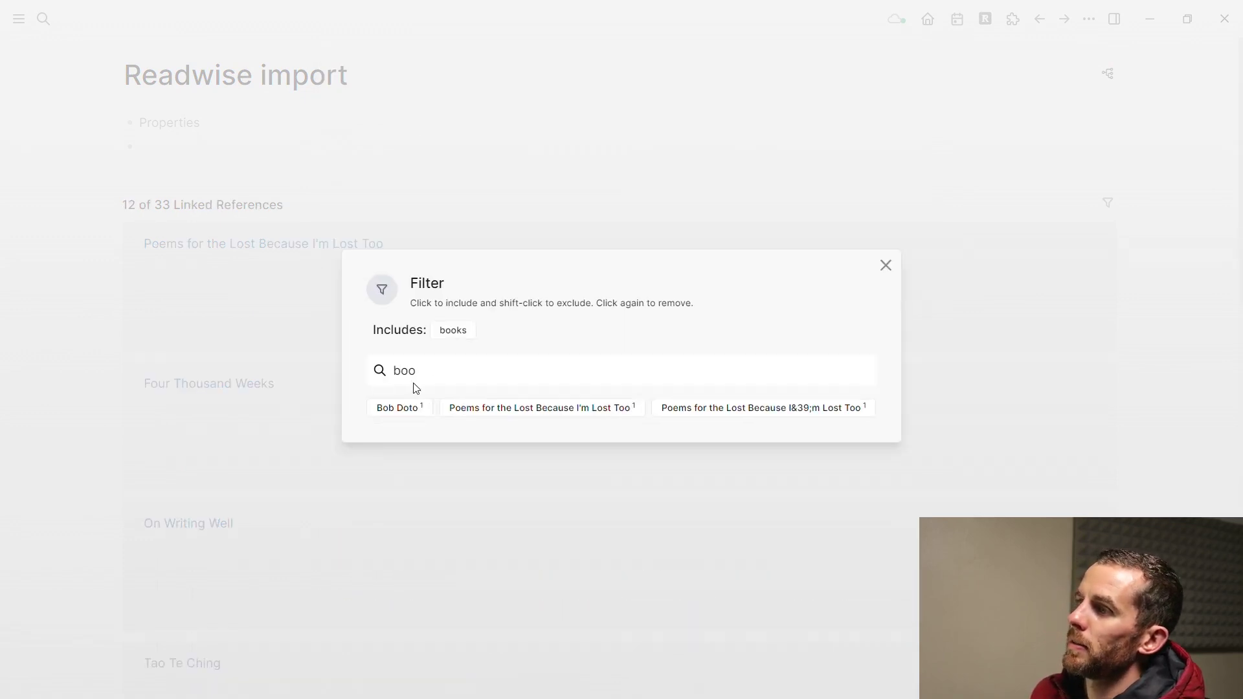
{"action": "left_click", "coordinate": [74, 288]}
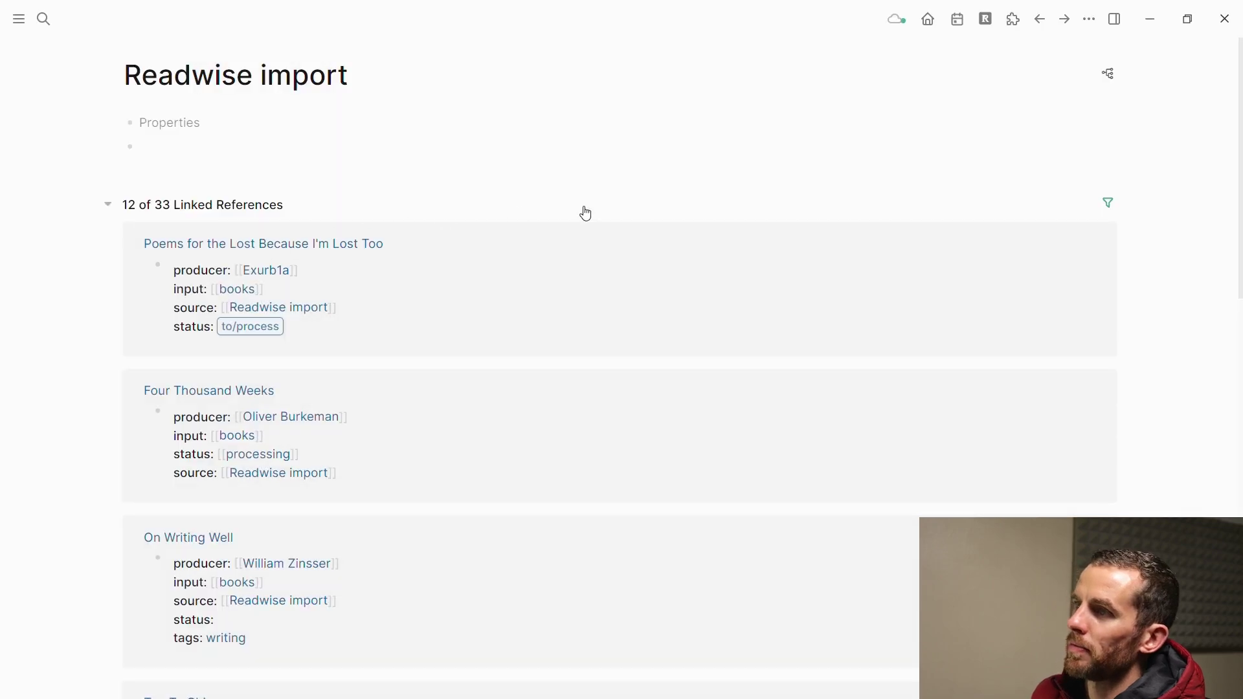
- Add the book's author as a second filter, leaving only A System for Writing
{"action": "left_click", "coordinate": [1109, 205]}
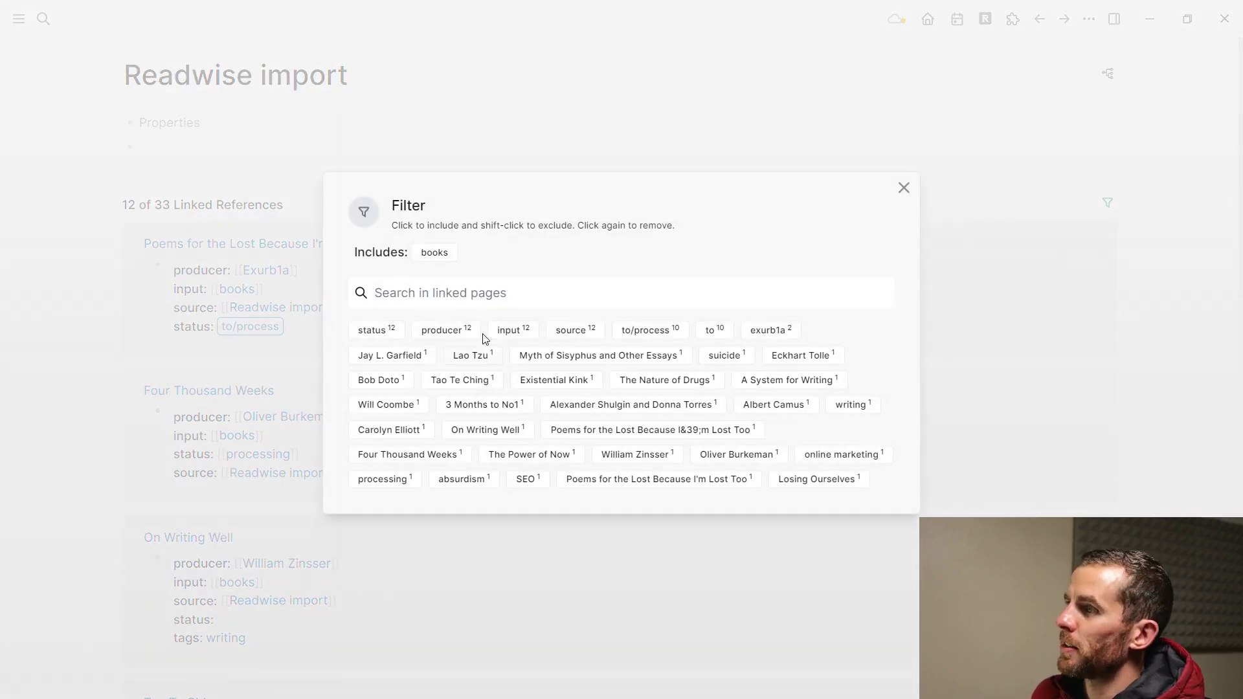
{"action": "type", "text": "bob"}
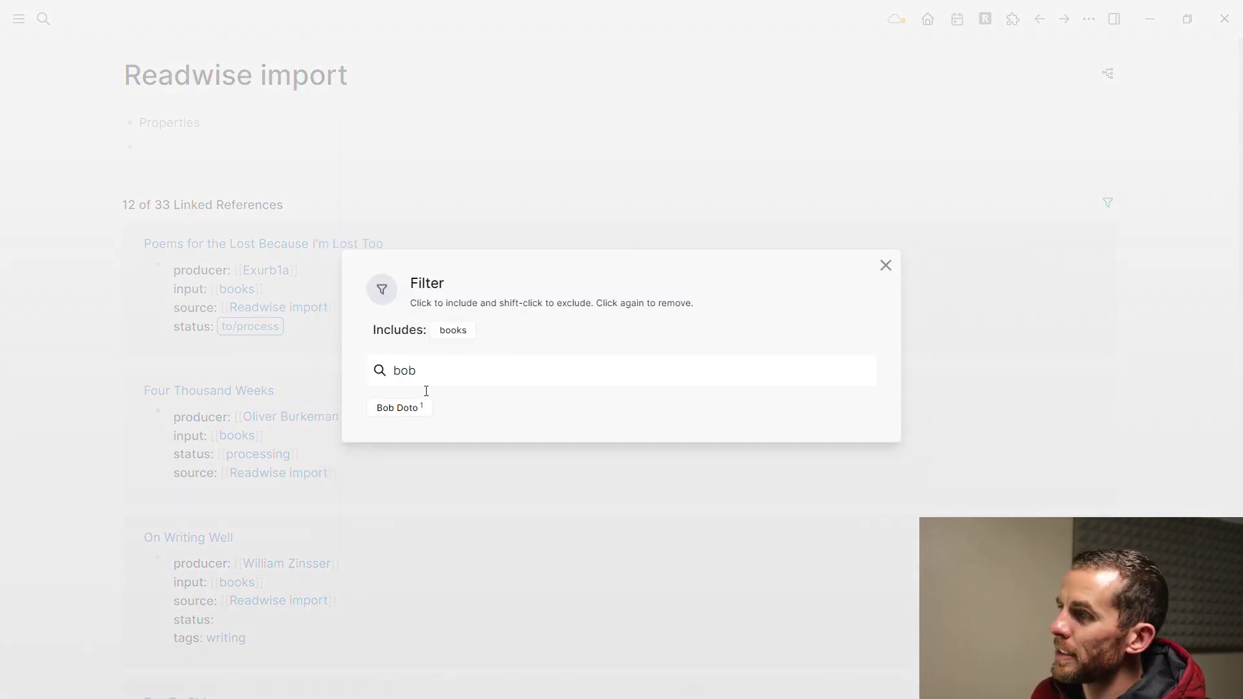
{"action": "left_click", "coordinate": [406, 409]}
{"action": "left_click", "coordinate": [104, 335]}
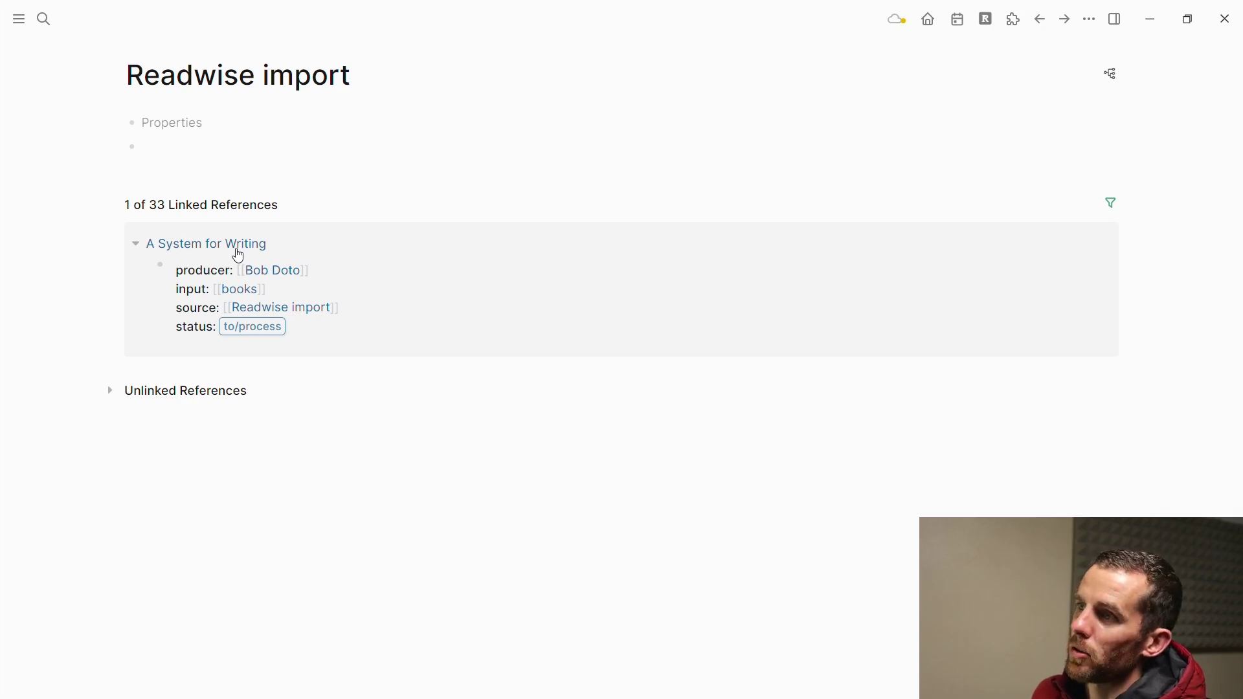
- Open the A System for Writing page and view its raw properties block (producer, input, source, status)
{"action": "left_click", "coordinate": [252, 244]}
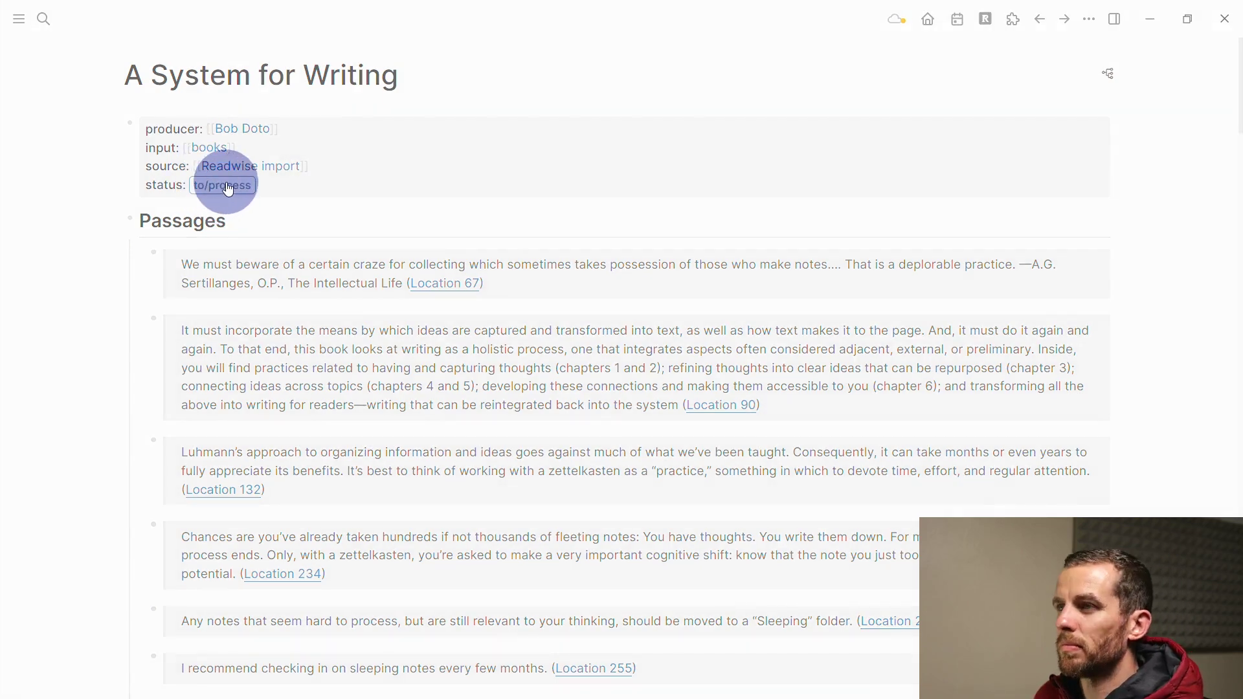
{"action": "left_click", "coordinate": [416, 166]}
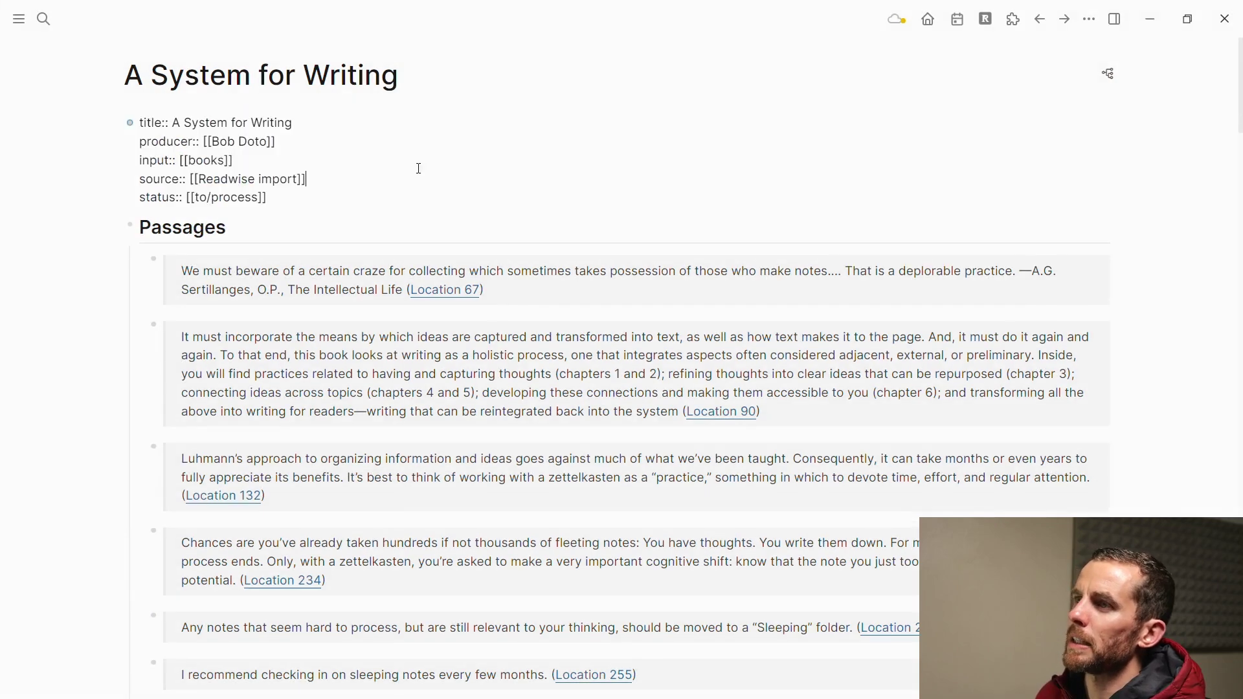
{"action": "key", "text": "Escape"}
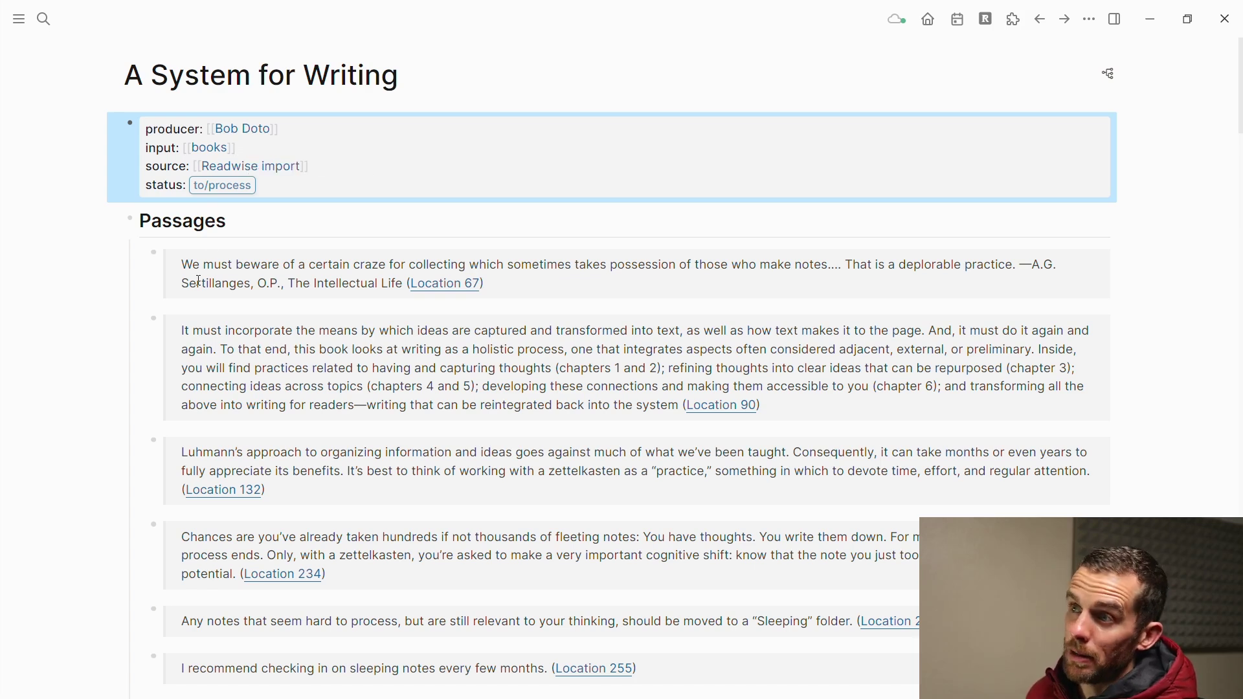
- View the raw markup of the Passages heading
{"action": "left_click", "coordinate": [251, 223]}
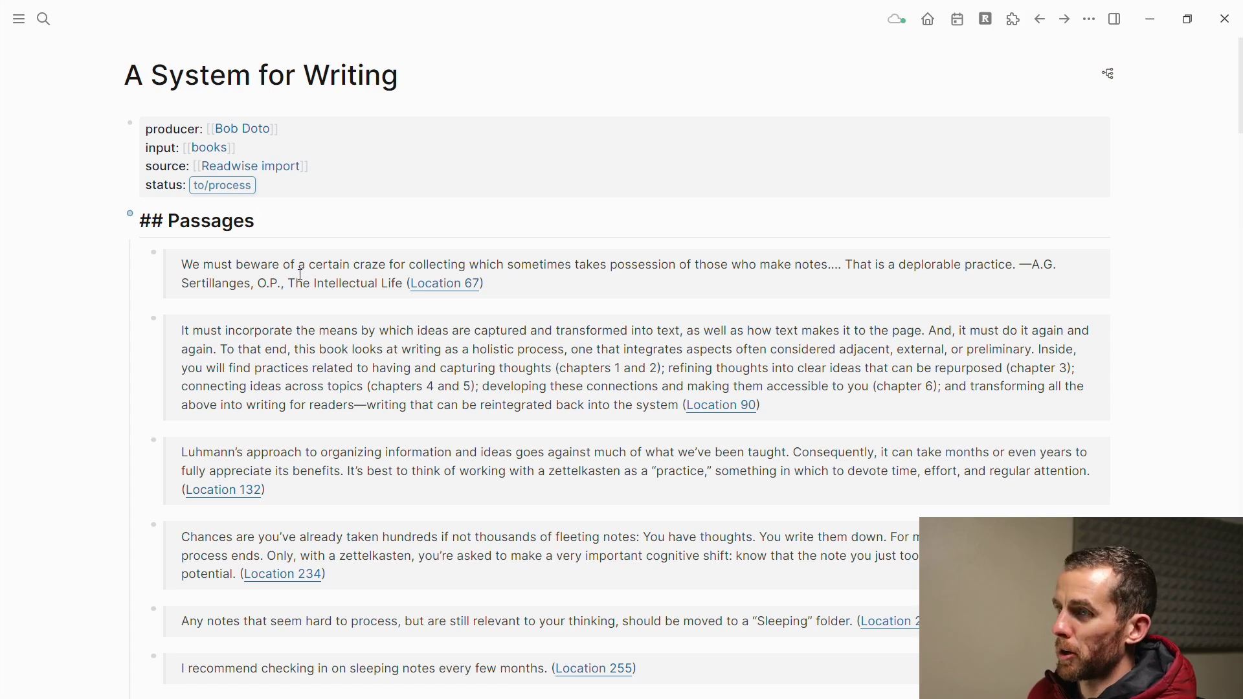
{"action": "key", "text": "Escape"}
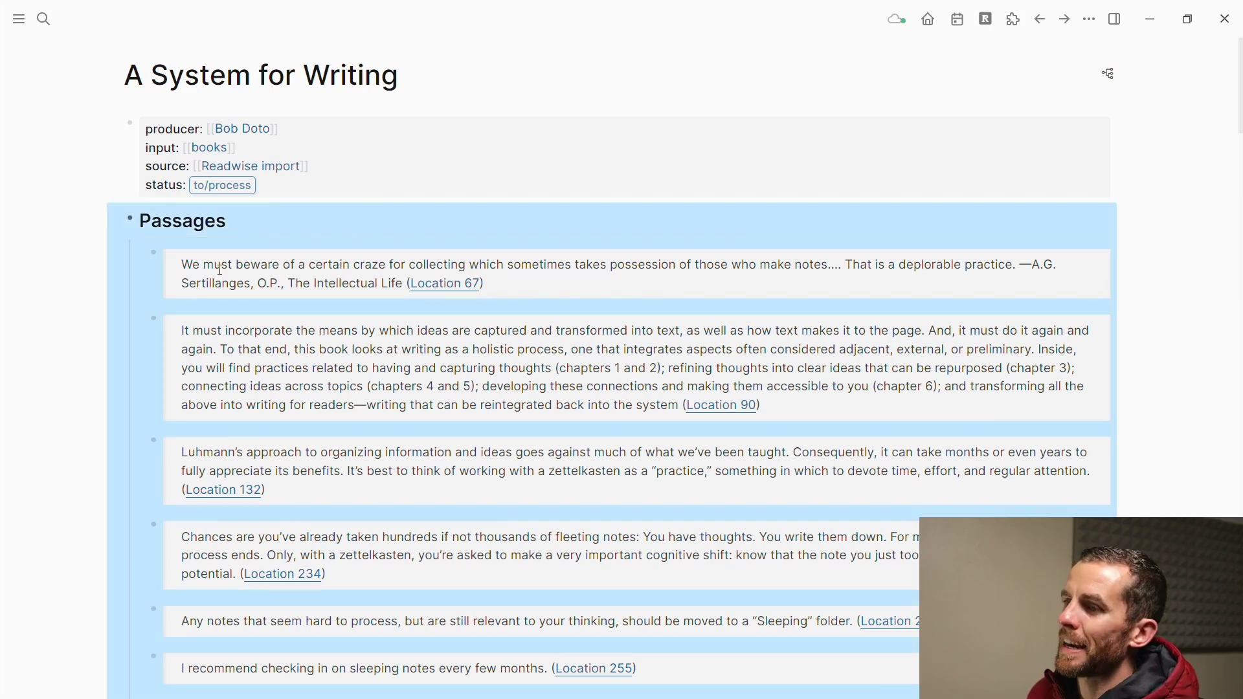
{"action": "left_click", "coordinate": [86, 287]}
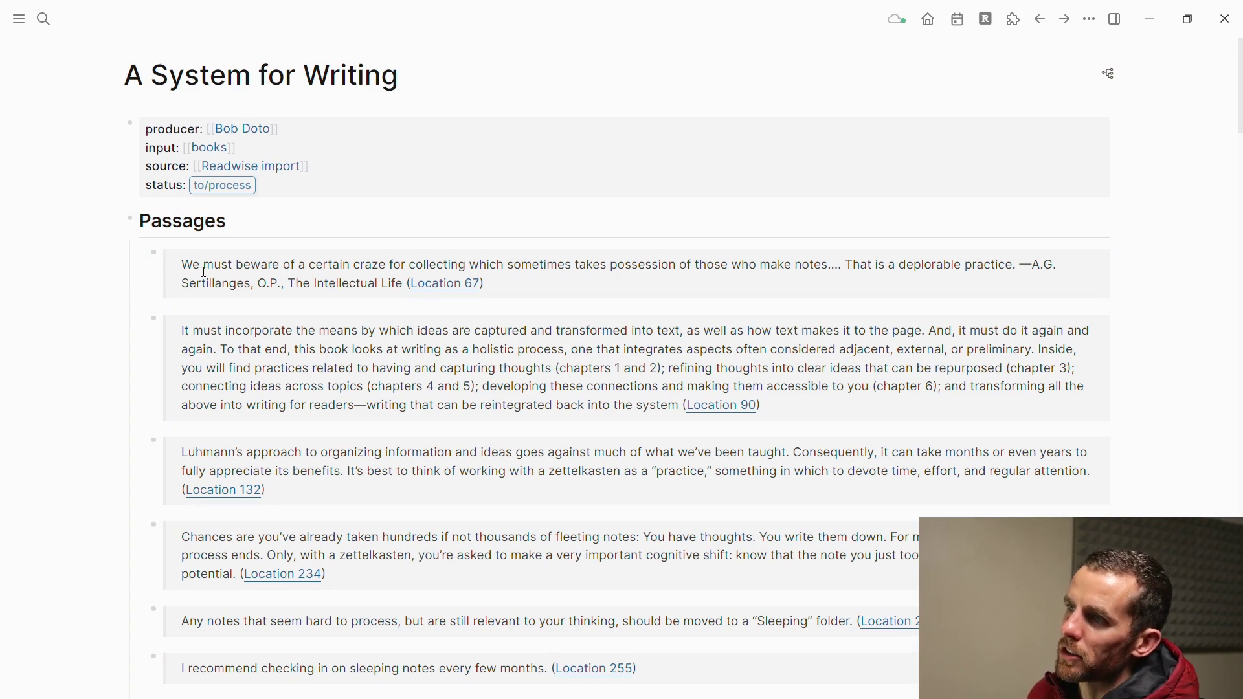
- Inspect the first quote's markup, then follow its Location 67 link into Kindle
{"action": "mouse_move", "coordinate": [204, 272]}
{"action": "left_mouse_down"}
{"action": "mouse_move", "coordinate": [185, 270]}
{"action": "mouse_move", "coordinate": [210, 256]}
{"action": "left_mouse_up"}
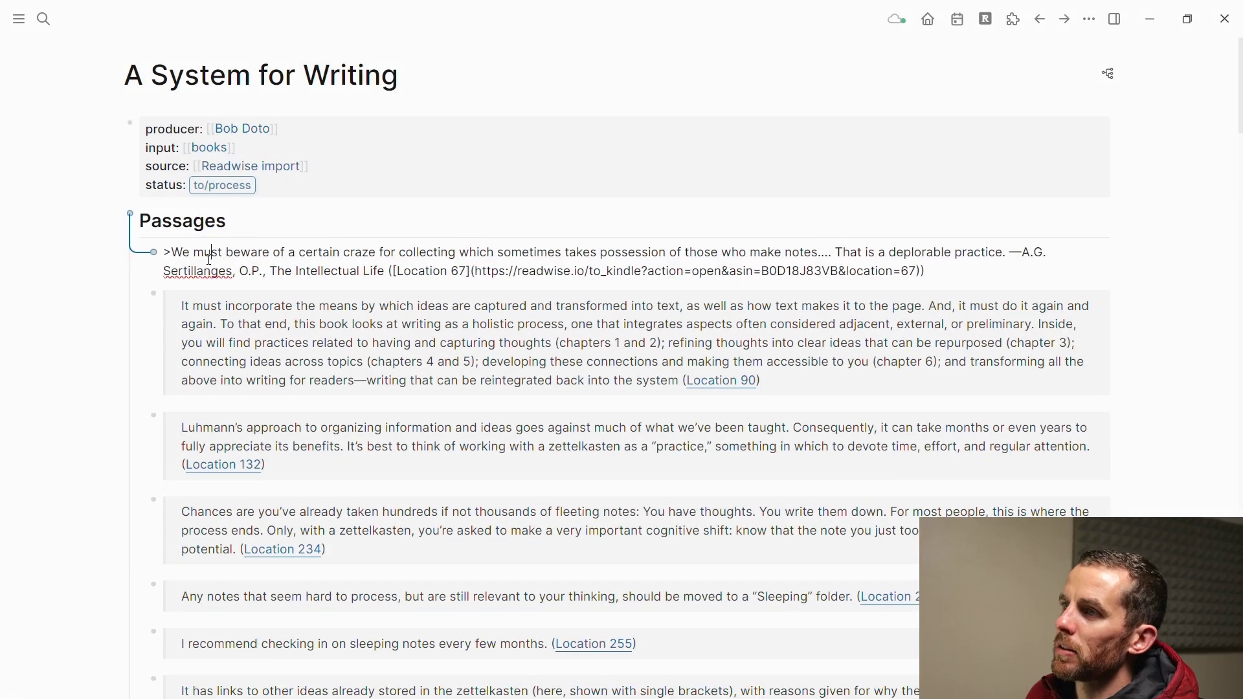
{"action": "double_click", "coordinate": [171, 253]}
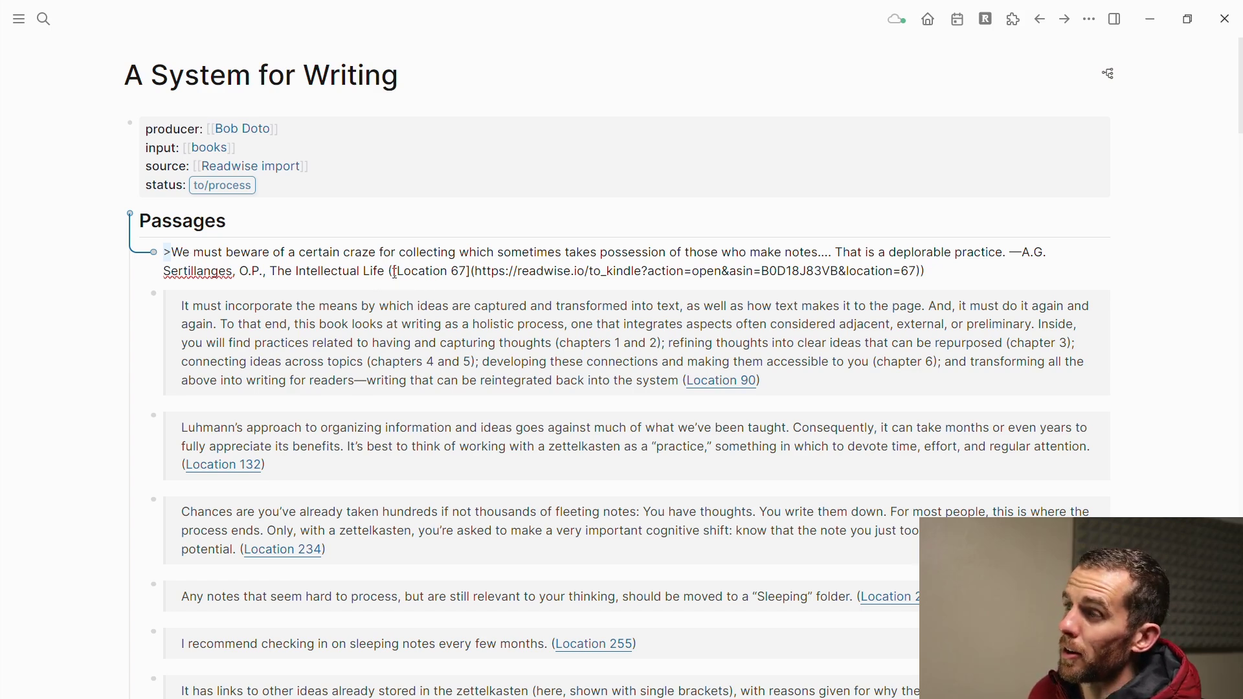
{"action": "left_click", "coordinate": [462, 255]}
{"action": "key", "text": "Escape"}
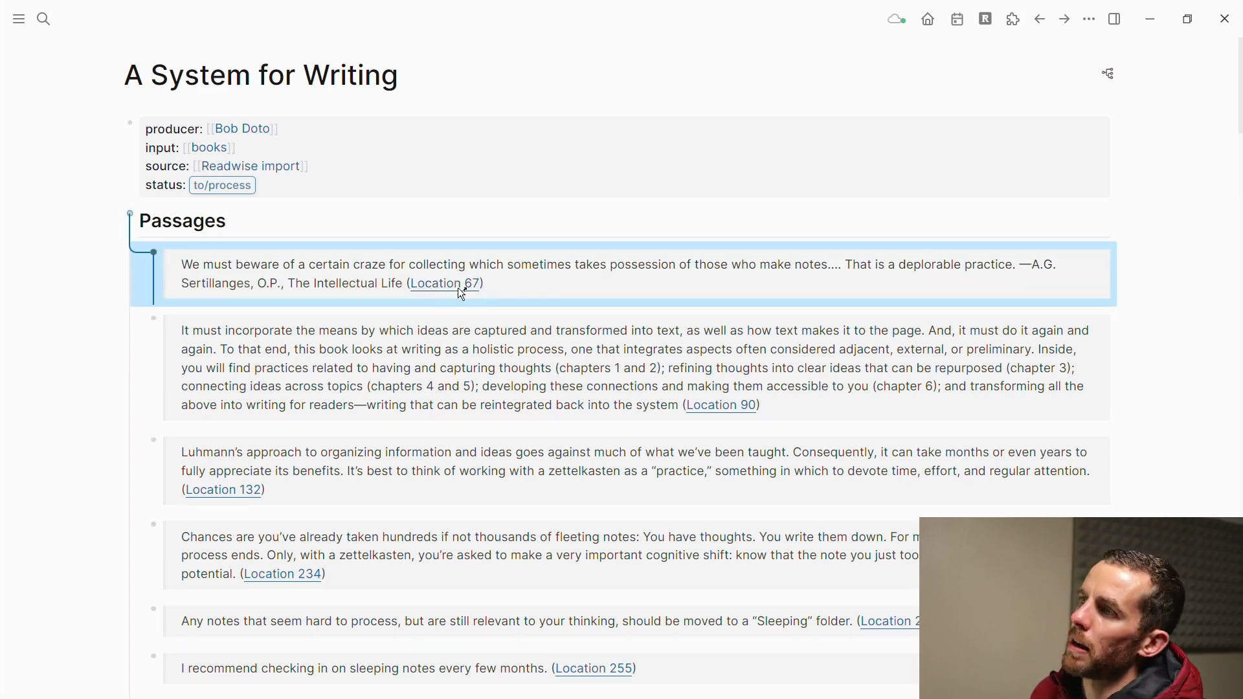
{"action": "left_click", "coordinate": [457, 288]}
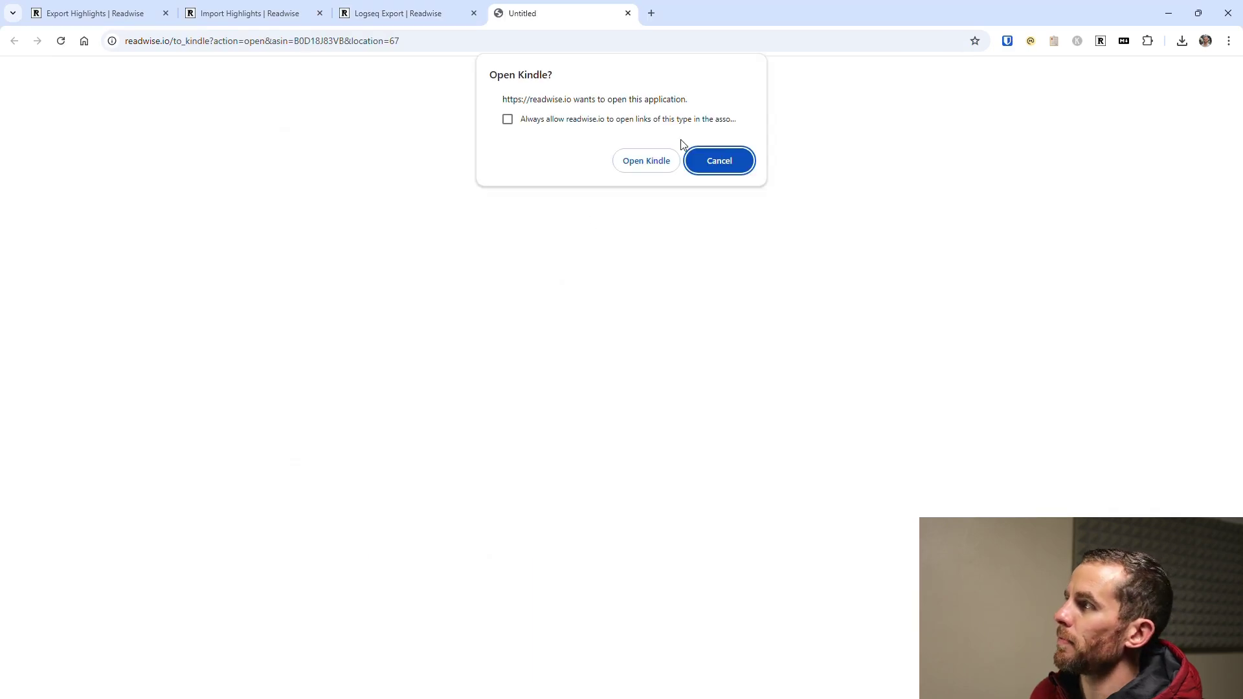
{"action": "left_click", "coordinate": [654, 162]}
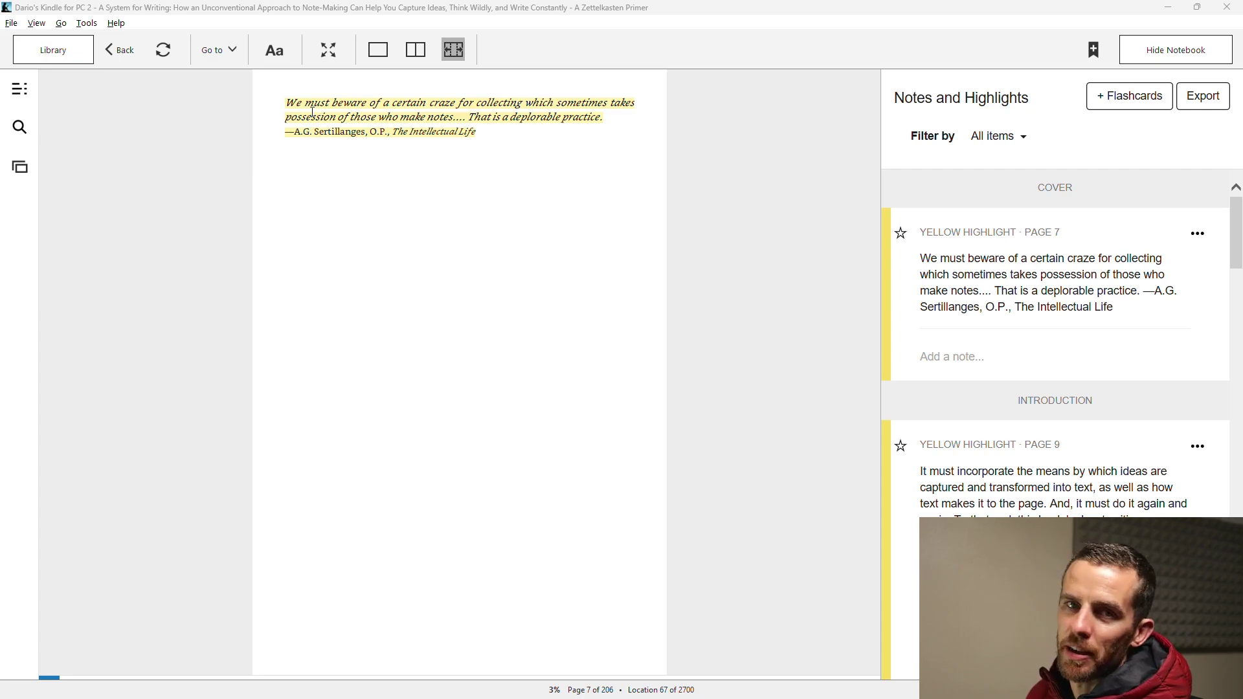
- Jump Kindle to the page 21 highlight in Notes and Highlights, then return to Logseq
{"action": "scroll", "coordinate": [961, 336], "scroll_direction": "down", "scroll_amount": 2}
{"action": "scroll", "coordinate": [960, 337], "scroll_direction": "down", "scroll_amount": 7}
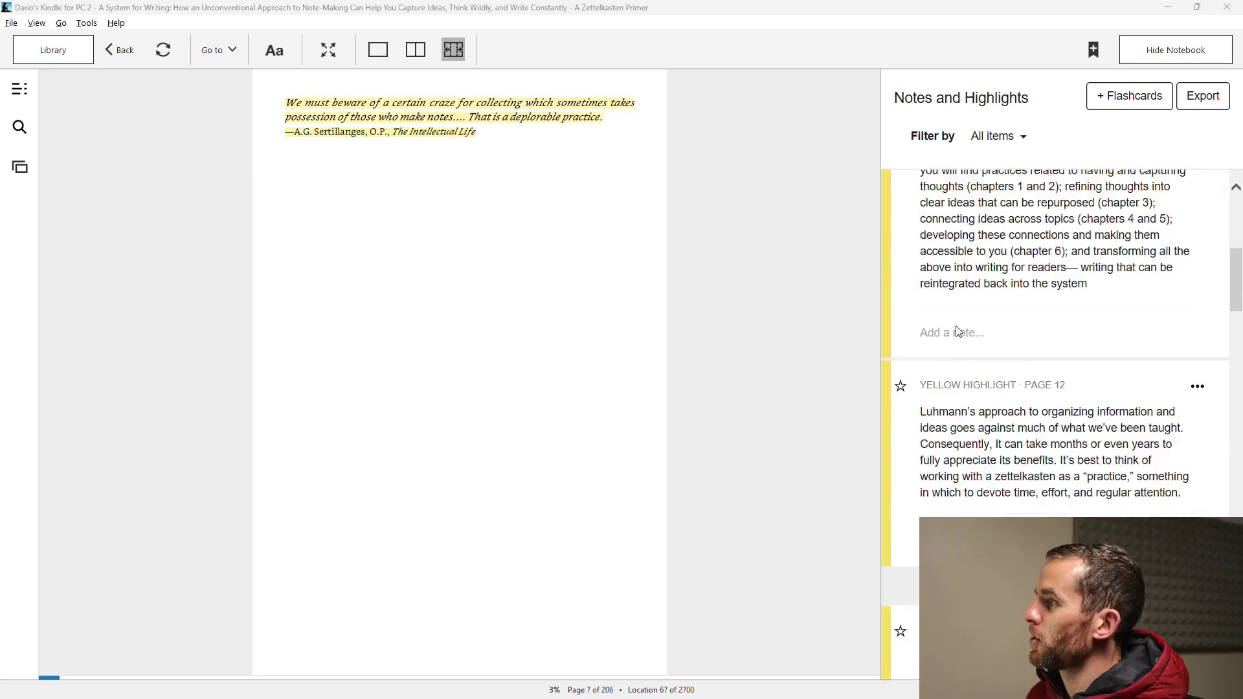
{"action": "left_click", "coordinate": [1081, 364]}
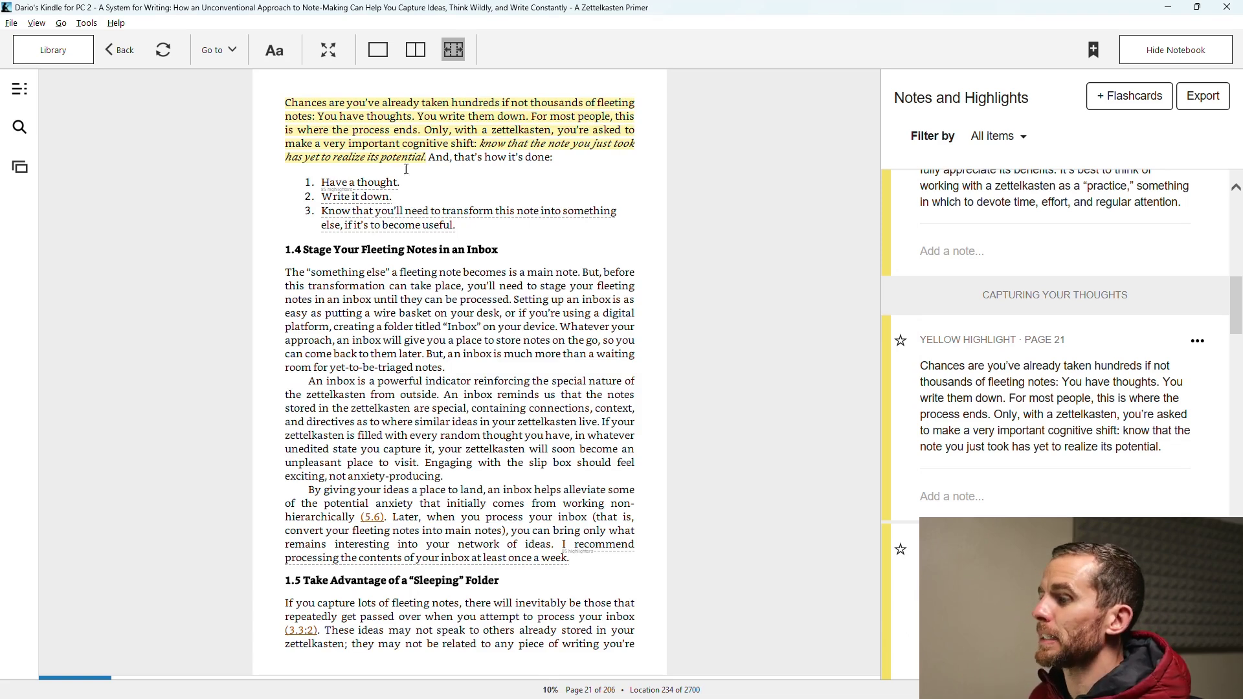
{"action": "key", "text": "alt+Tab"}
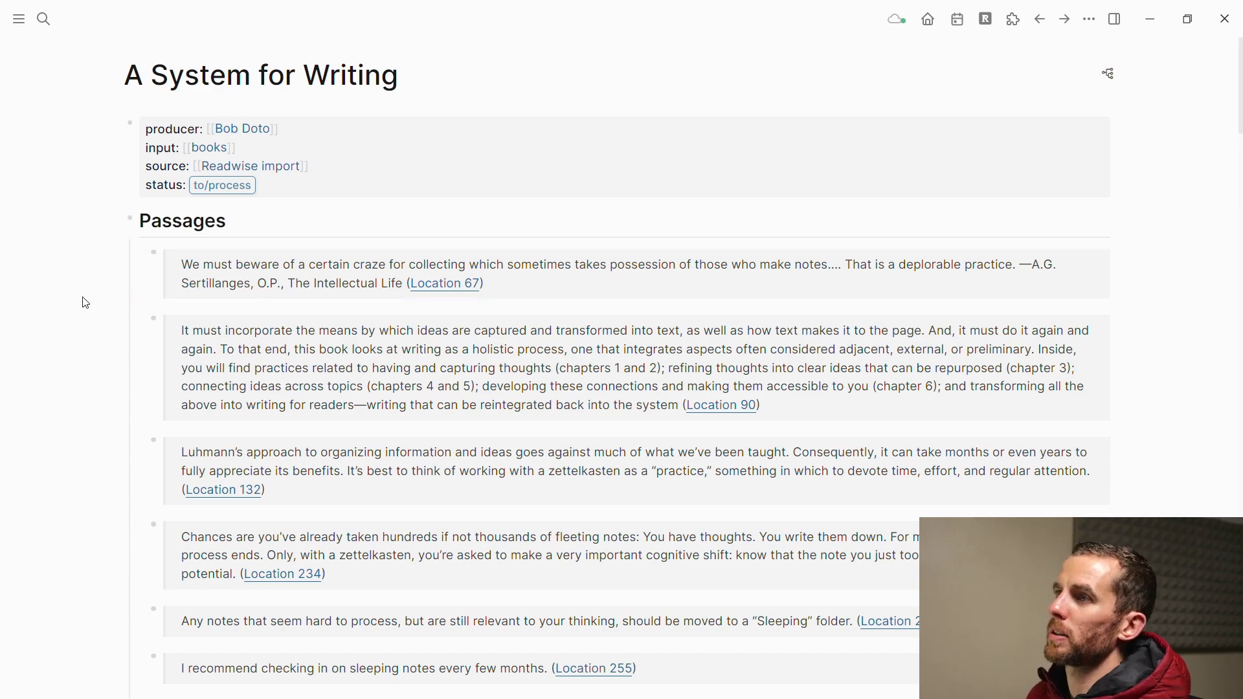
- Scroll down and open the personal note under the Location 329 passage
{"action": "scroll", "coordinate": [406, 422], "scroll_direction": "down", "scroll_amount": 10}
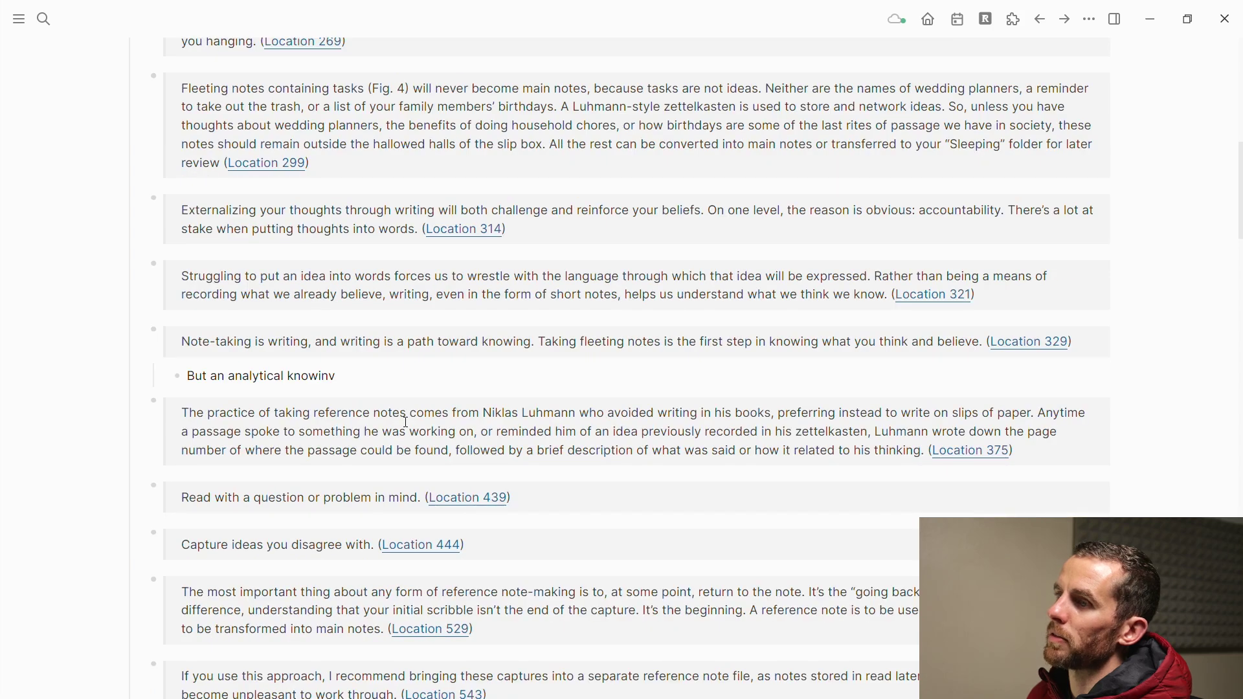
{"action": "left_click", "coordinate": [424, 380]}
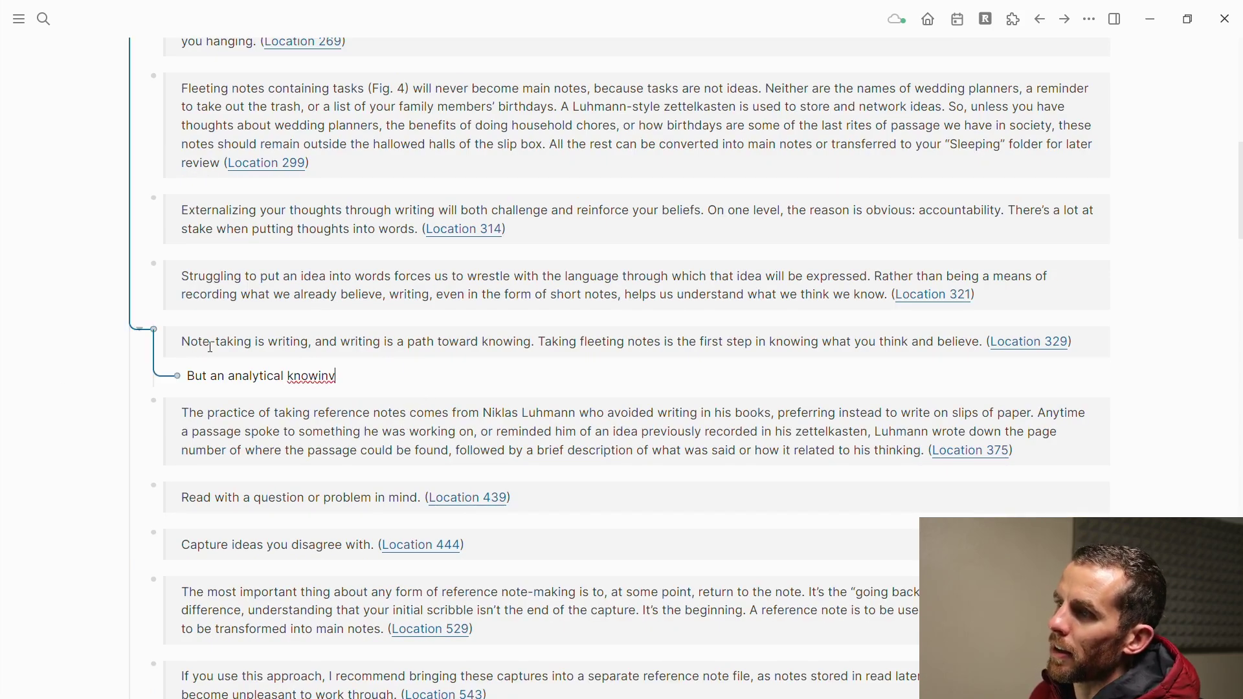
{"action": "key", "text": "Escape"}
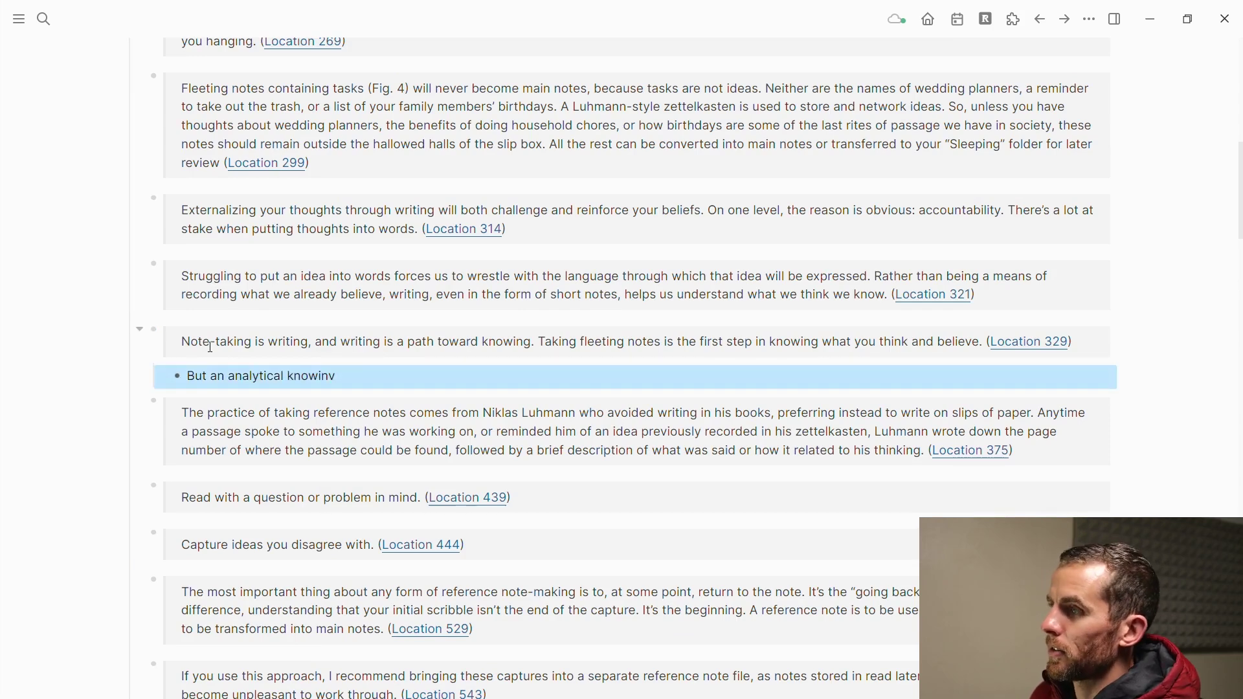
- Toggle wide mode (t w) to a narrow centred column and scroll back to the note
{"action": "key", "text": "t"}
{"action": "key", "text": "w"}
{"action": "key", "text": "t"}
{"action": "key", "text": "w"}
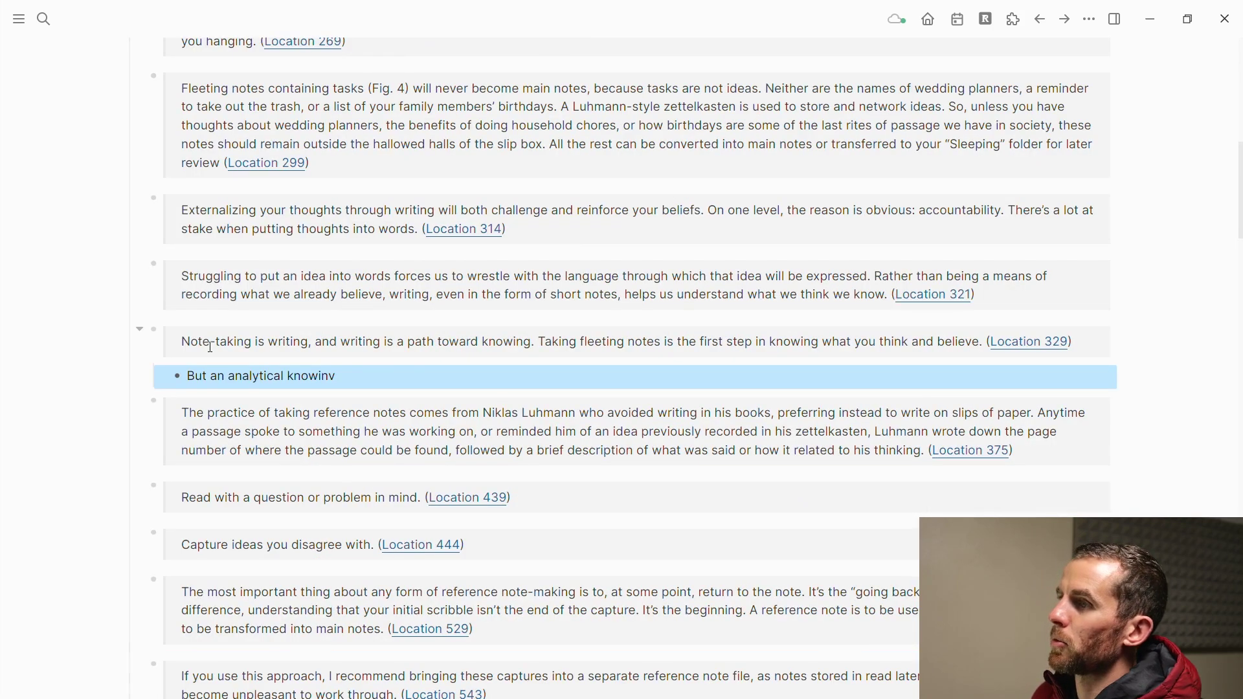
{"action": "key", "text": "t"}
{"action": "key", "text": "w"}
{"action": "left_click", "coordinate": [192, 358]}
{"action": "scroll", "coordinate": [330, 332], "scroll_direction": "down", "scroll_amount": 4}
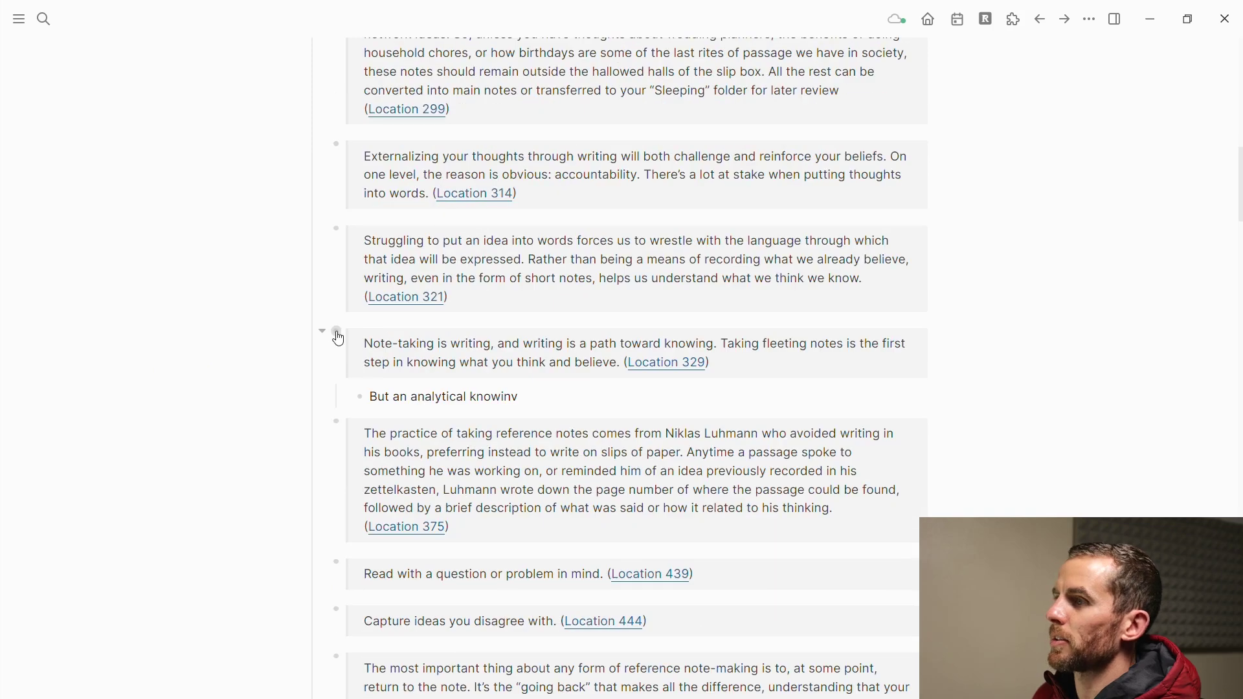
{"action": "scroll", "coordinate": [421, 291], "scroll_direction": "down", "scroll_amount": 2}
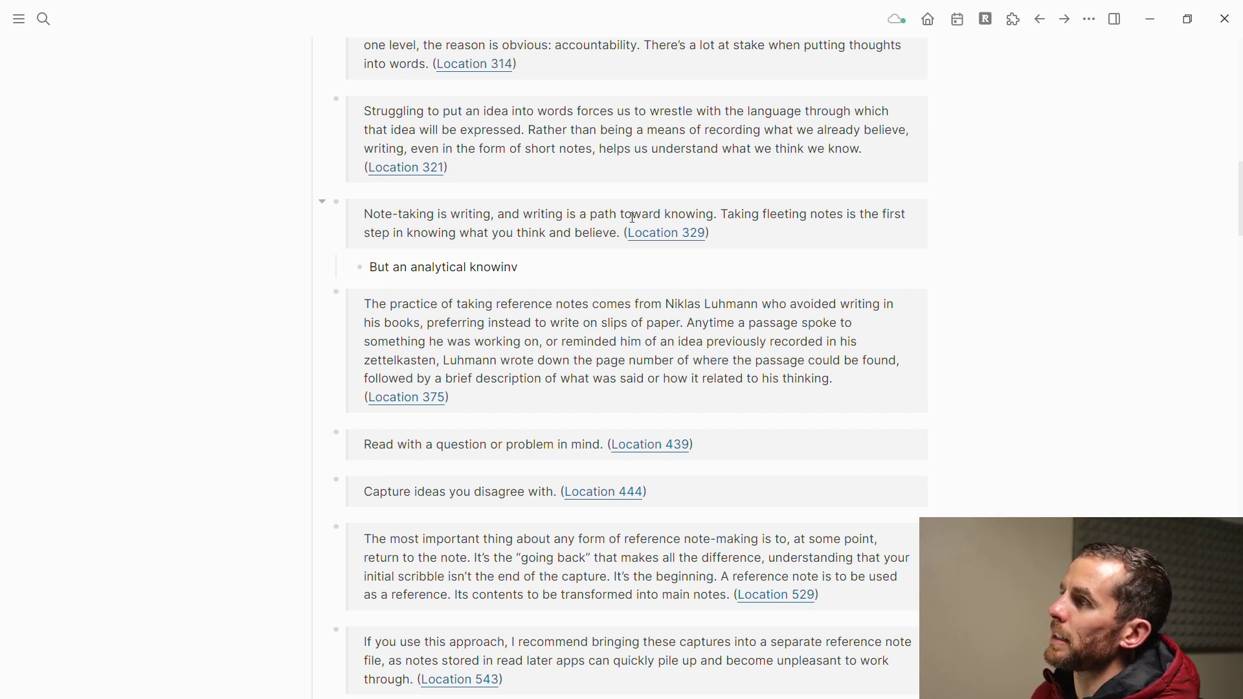
- Correct 'knowinv' to 'knowing.' and tag the Location 329 note #observation
{"action": "left_click", "coordinate": [537, 268]}
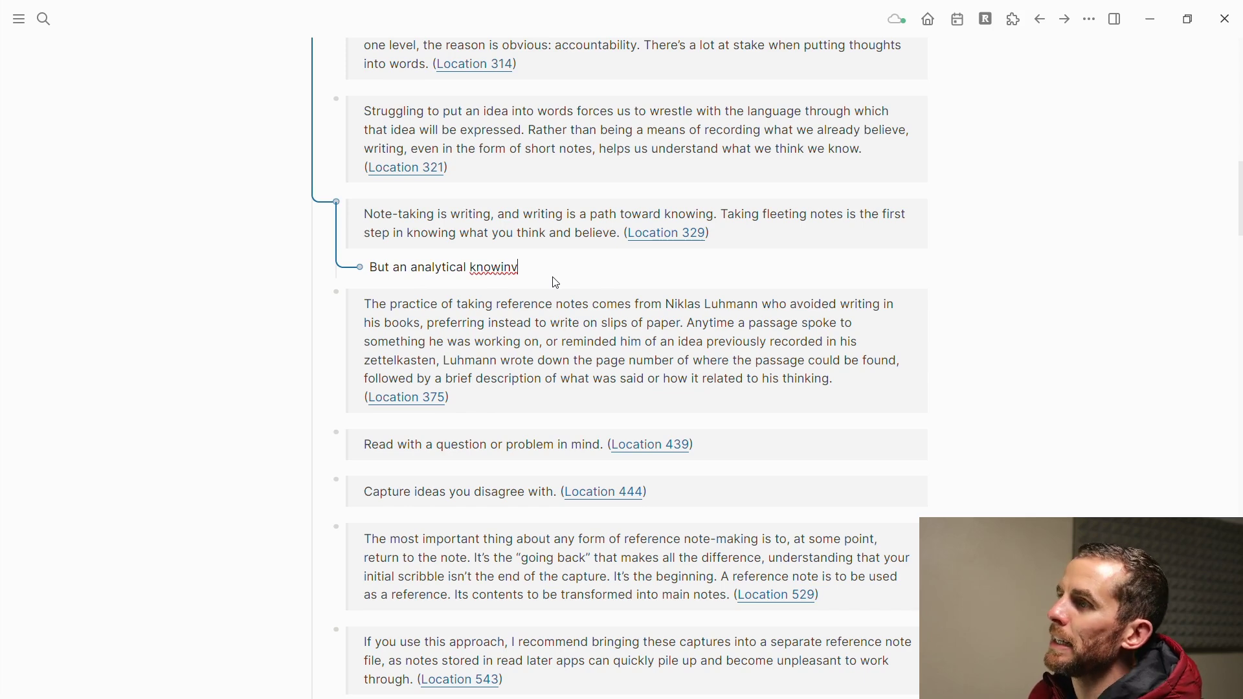
{"action": "key", "text": "BackSpace"}
{"action": "type", "text": "g."}
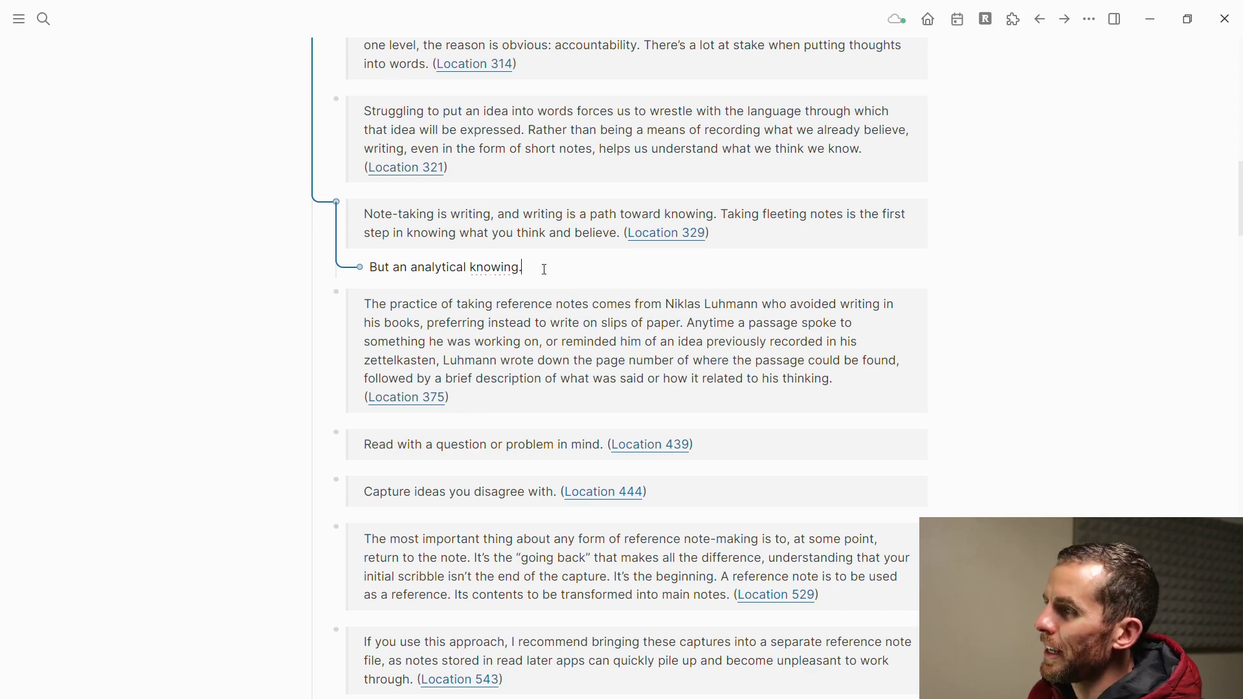
{"action": "type", "text": " #"}
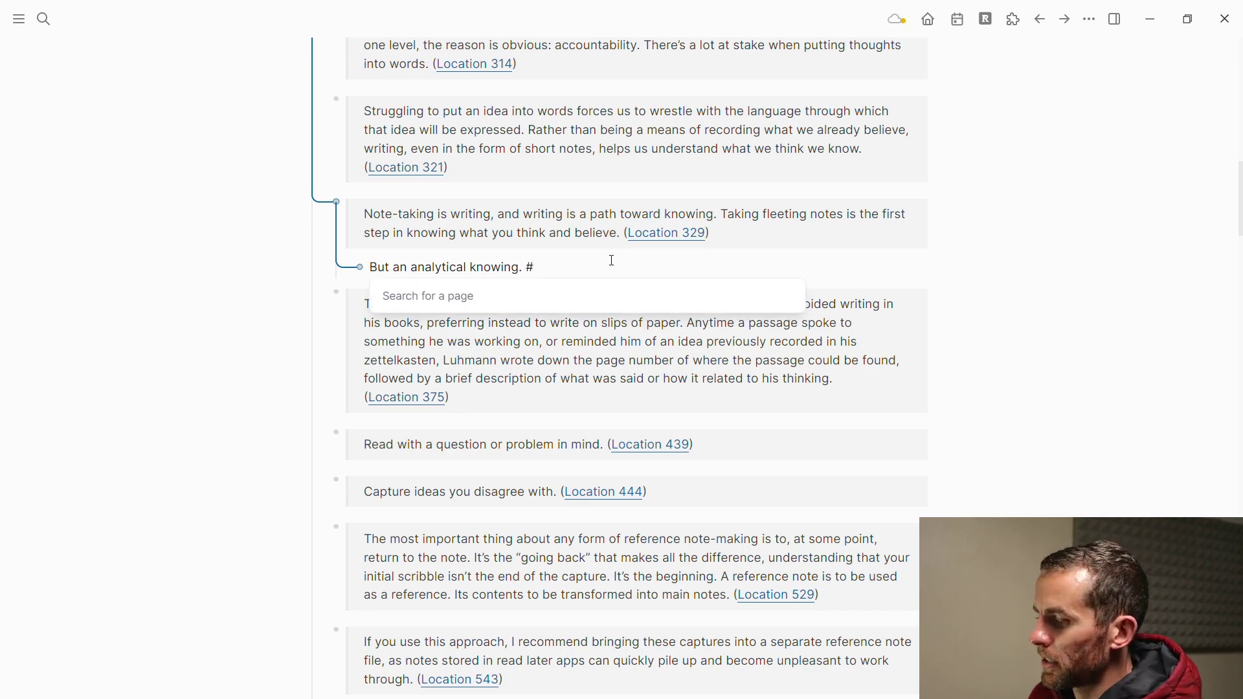
{"action": "type", "text": "obser"}
{"action": "key", "text": "Return"}
{"action": "key", "text": "Escape"}
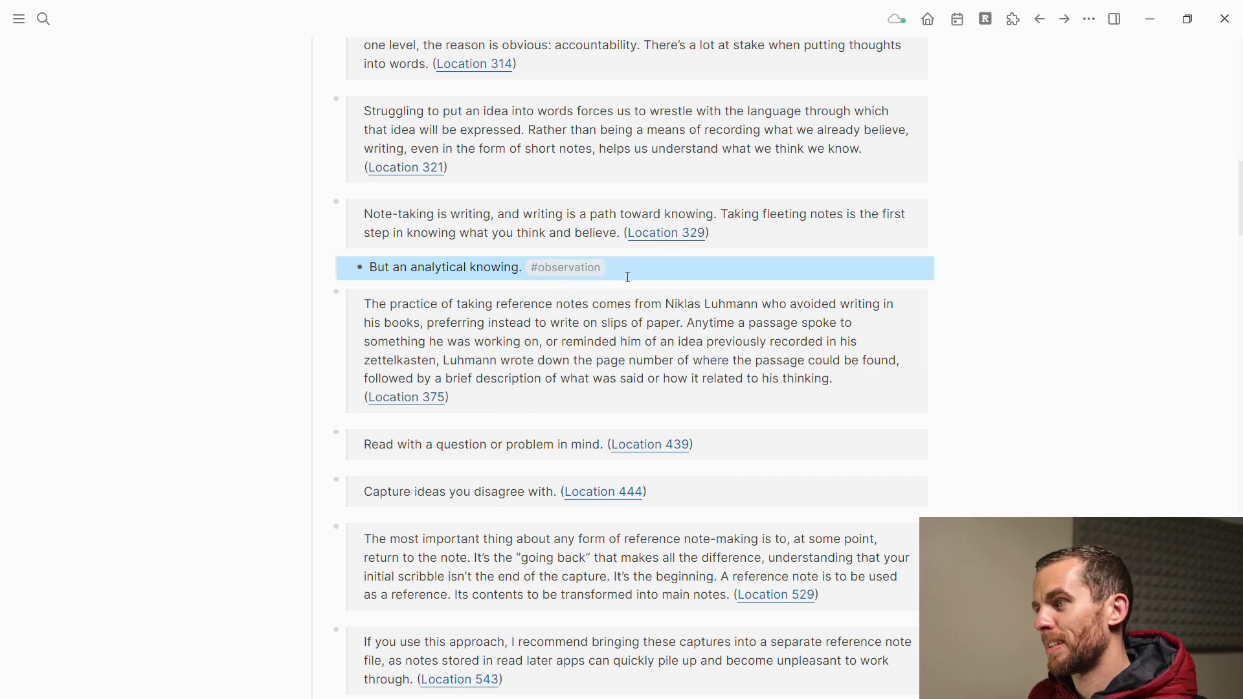
{"action": "scroll", "coordinate": [628, 277], "scroll_direction": "down", "scroll_amount": 4}
{"action": "scroll", "coordinate": [628, 277], "scroll_direction": "down", "scroll_amount": 14}
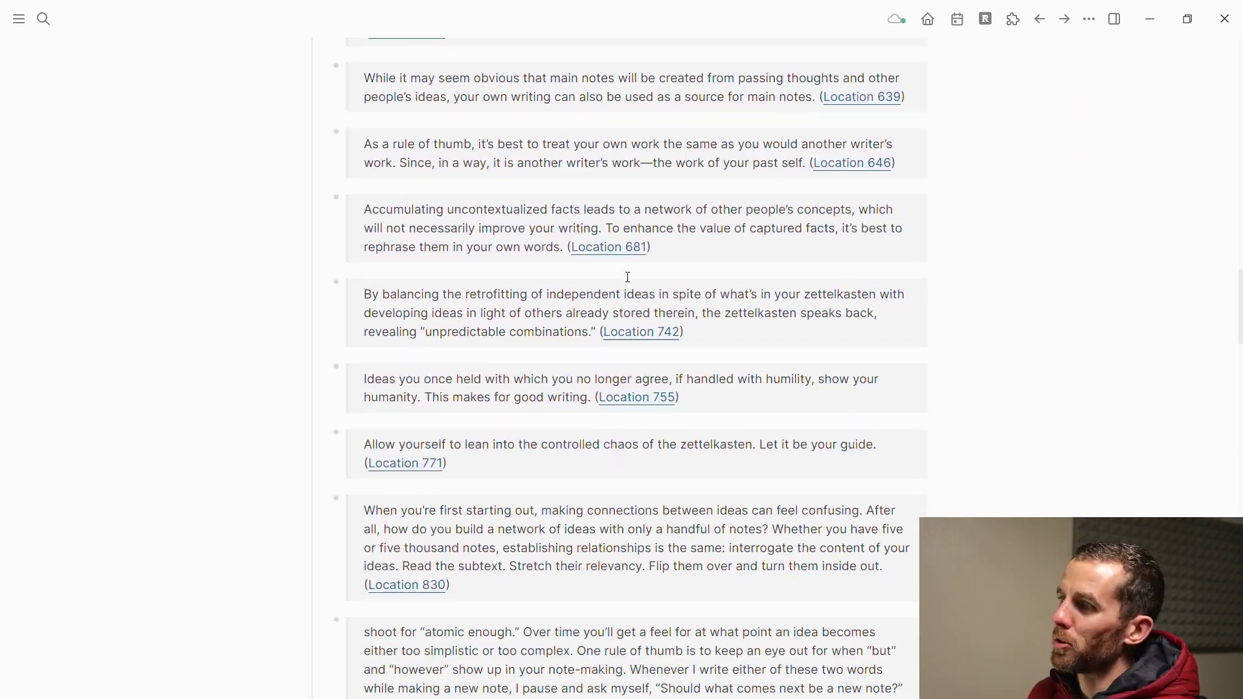
{"action": "scroll", "coordinate": [628, 277], "scroll_direction": "down", "scroll_amount": 4}
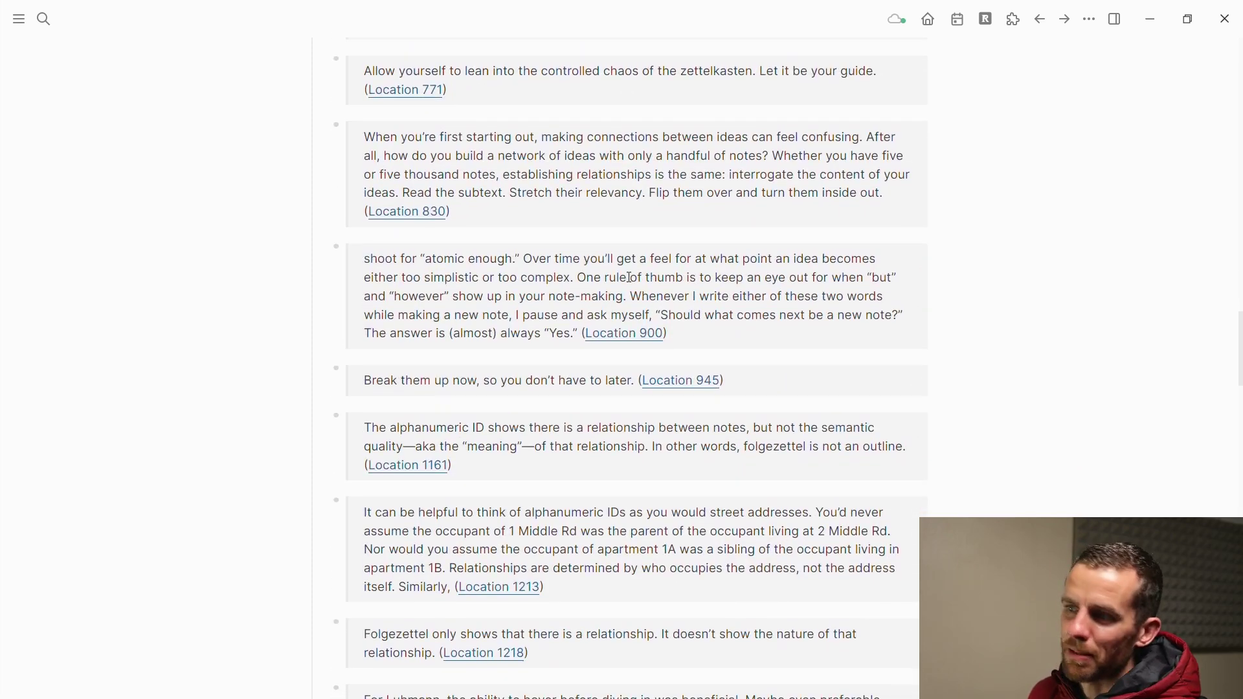
{"action": "scroll", "coordinate": [498, 287], "scroll_direction": "down", "scroll_amount": 10}
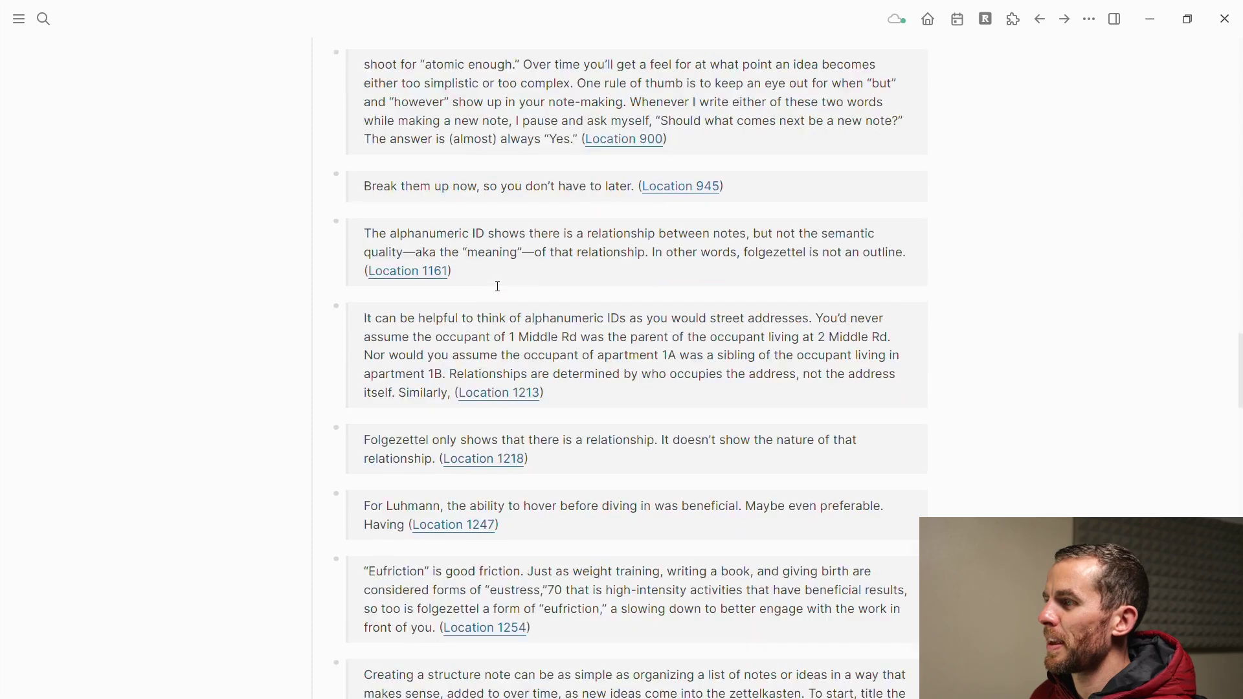
{"action": "scroll", "coordinate": [498, 286], "scroll_direction": "down", "scroll_amount": 6}
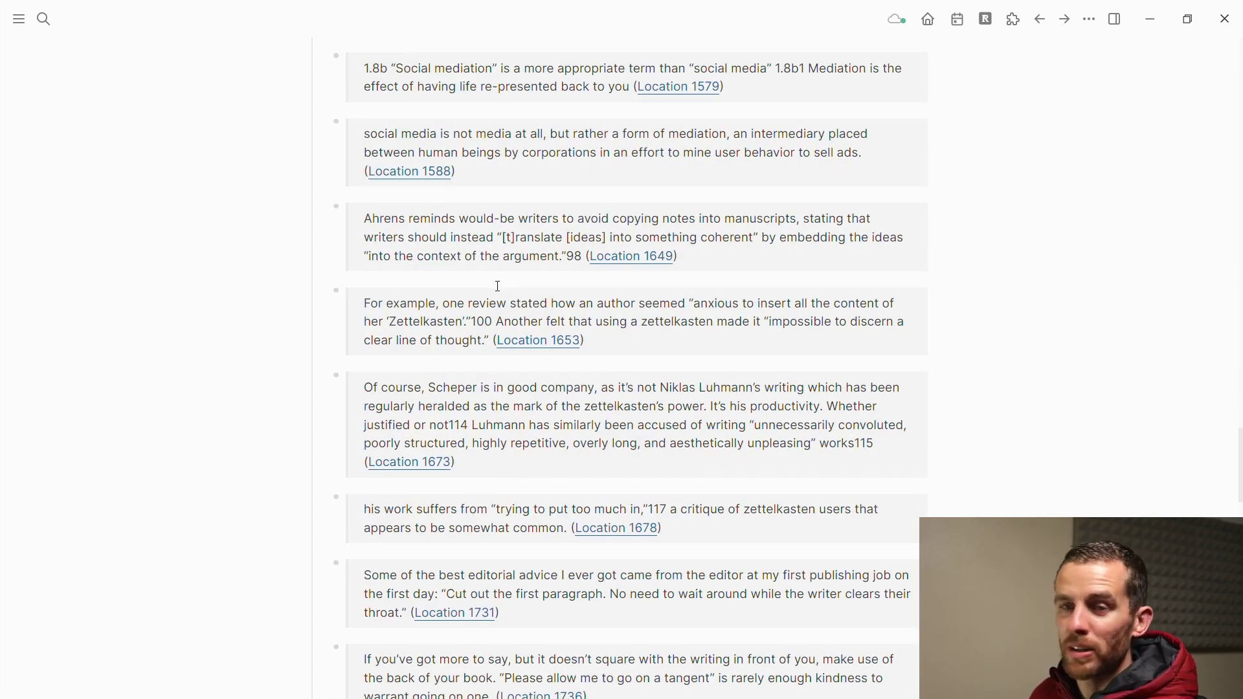
{"action": "scroll", "coordinate": [804, 475], "scroll_direction": "up", "scroll_amount": 20}
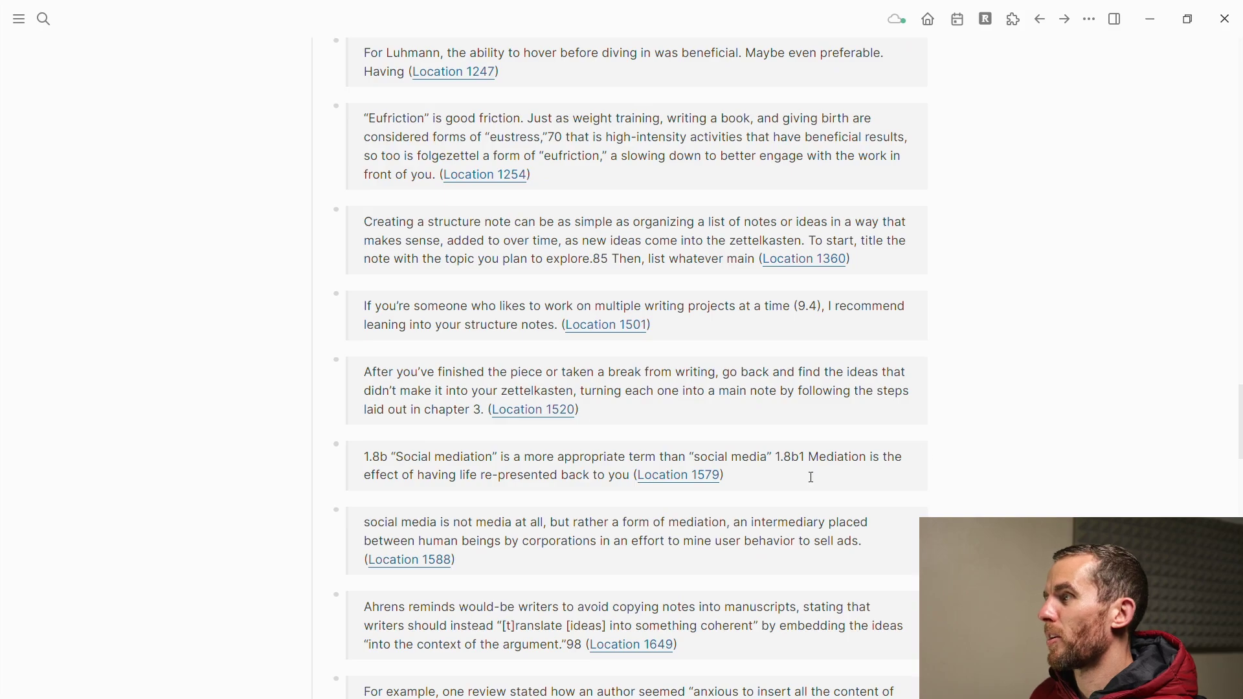
{"action": "scroll", "coordinate": [605, 227], "scroll_direction": "up", "scroll_amount": 12}
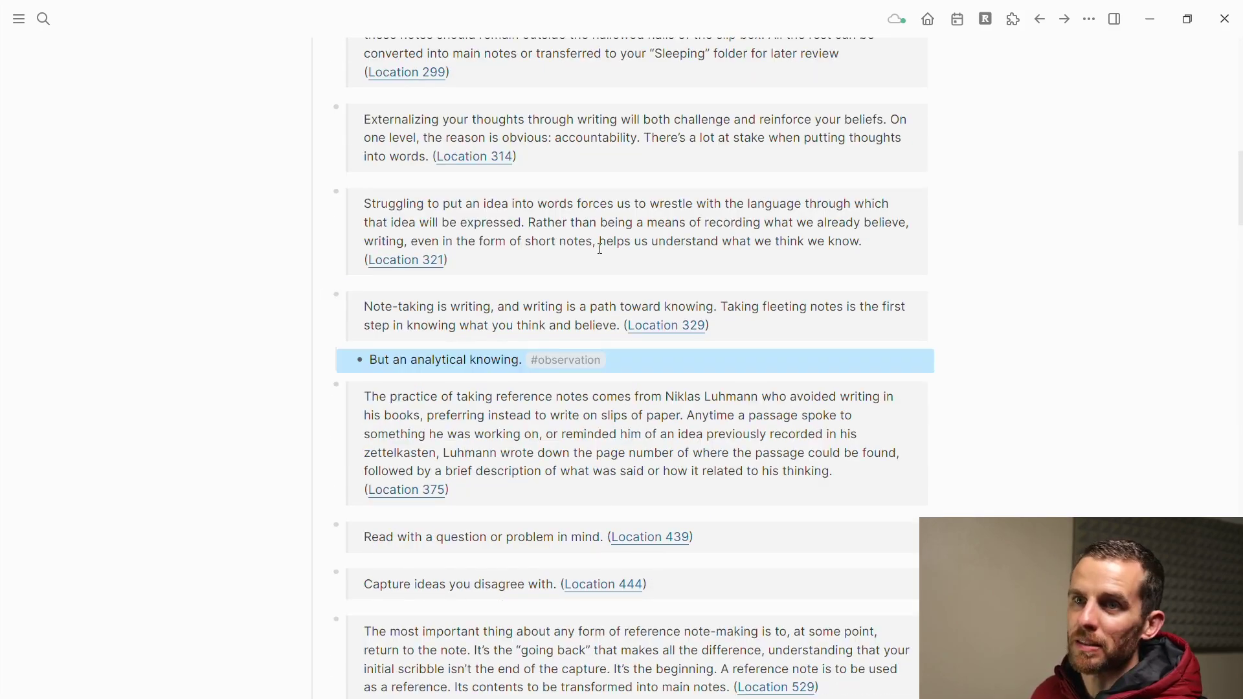
{"action": "scroll", "coordinate": [596, 259], "scroll_direction": "up", "scroll_amount": 15}
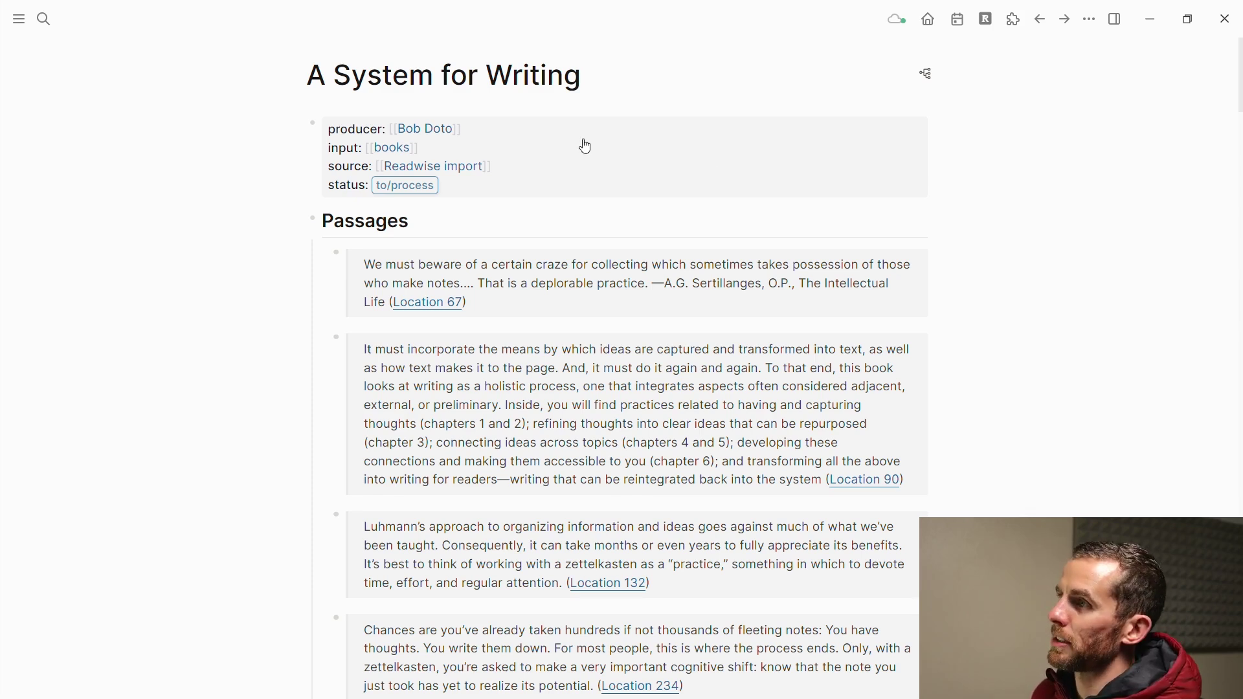
- Go back to the 3 Months to No1 page and select the Zig Ziglar quote block
{"action": "key", "text": "ctrl+bracketleft"}
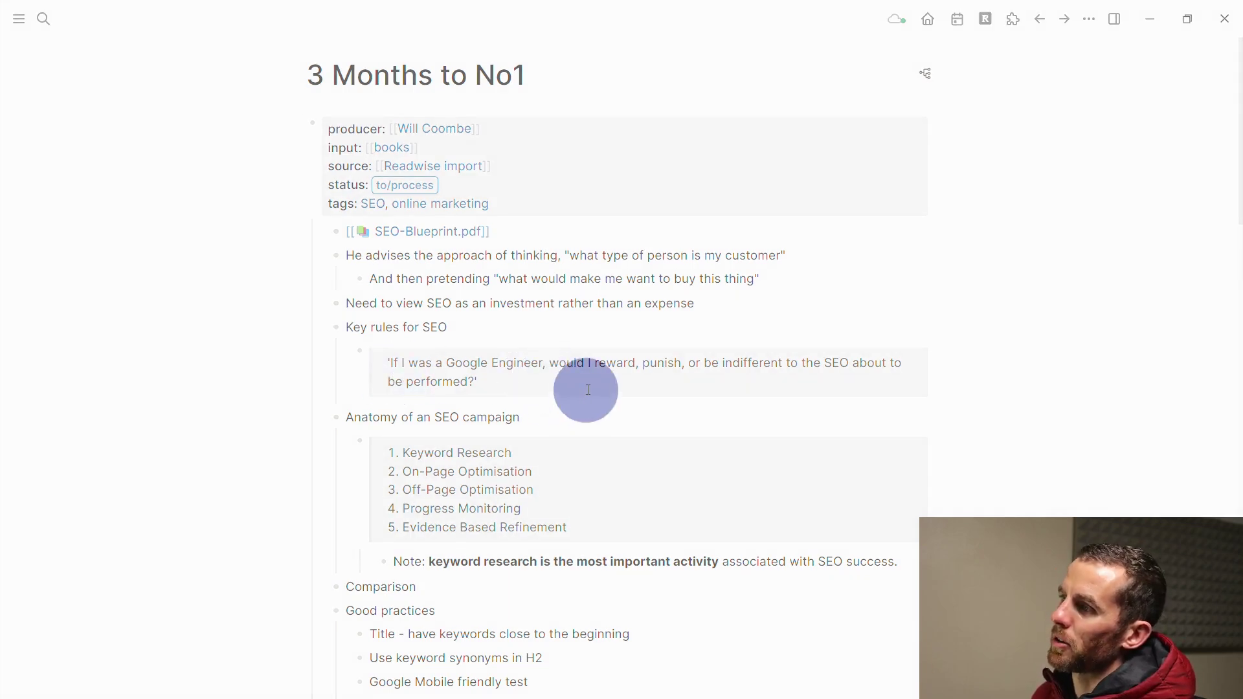
{"action": "scroll", "coordinate": [420, 492], "scroll_direction": "down", "scroll_amount": 5}
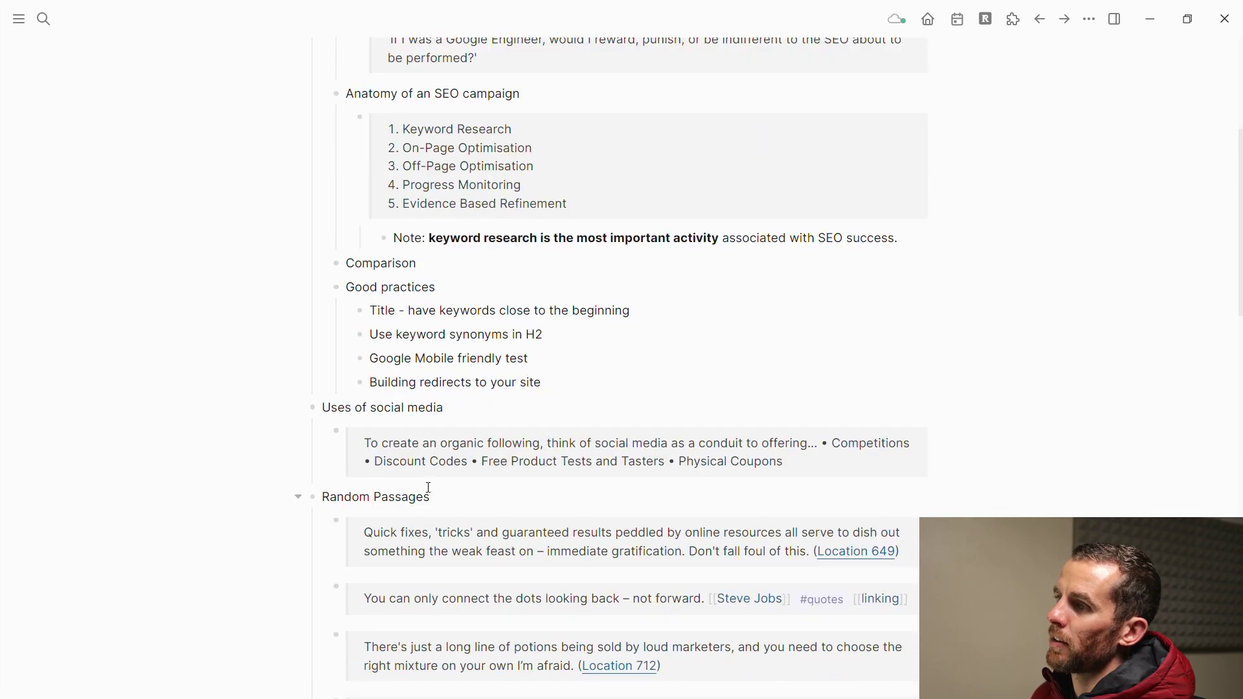
{"action": "scroll", "coordinate": [428, 487], "scroll_direction": "down", "scroll_amount": 2}
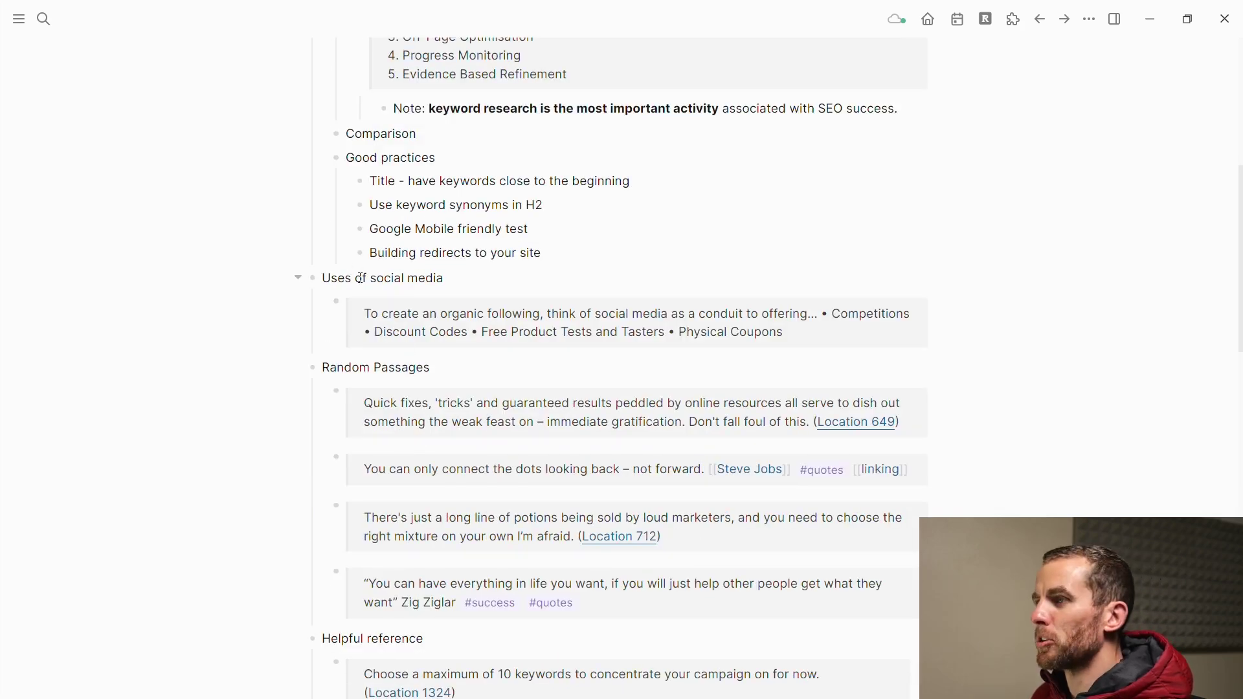
{"action": "left_click", "coordinate": [686, 614]}
{"action": "key", "text": "Escape"}
- Open the SEO page referencing the keywords passage, then return and scroll down the book page
{"action": "scroll", "coordinate": [512, 608], "scroll_direction": "down", "scroll_amount": 2}
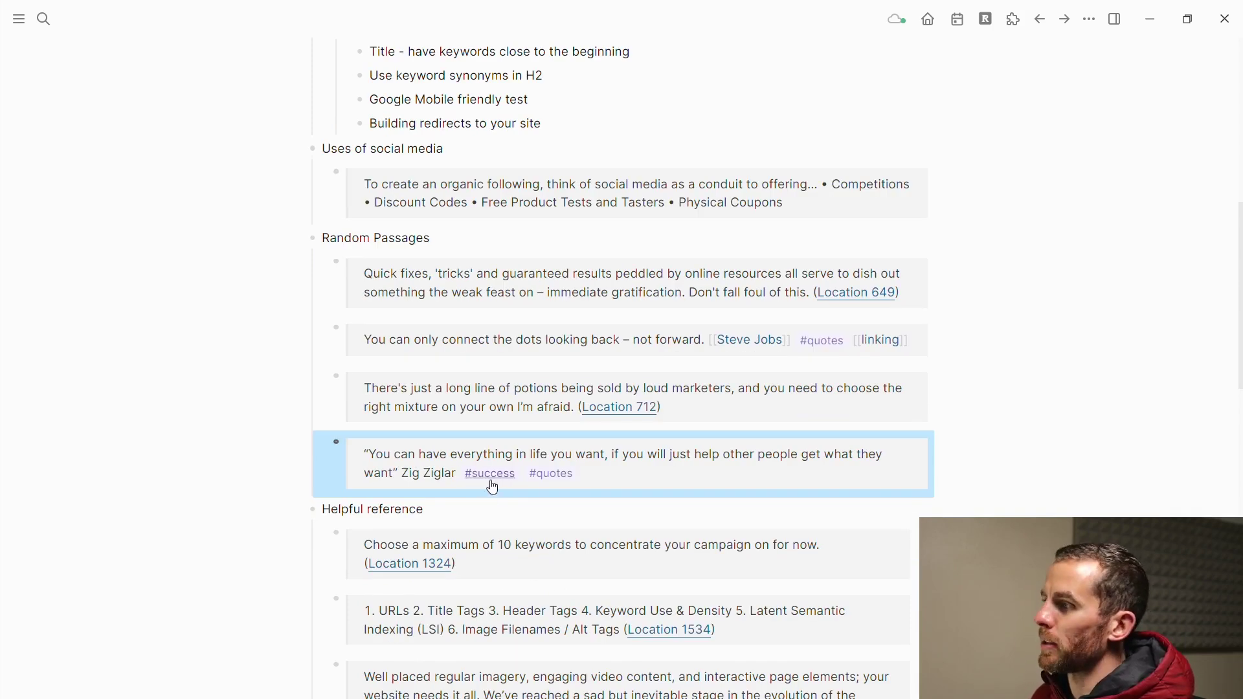
{"action": "scroll", "coordinate": [491, 476], "scroll_direction": "down", "scroll_amount": 6}
{"action": "scroll", "coordinate": [387, 229], "scroll_direction": "up", "scroll_amount": 1}
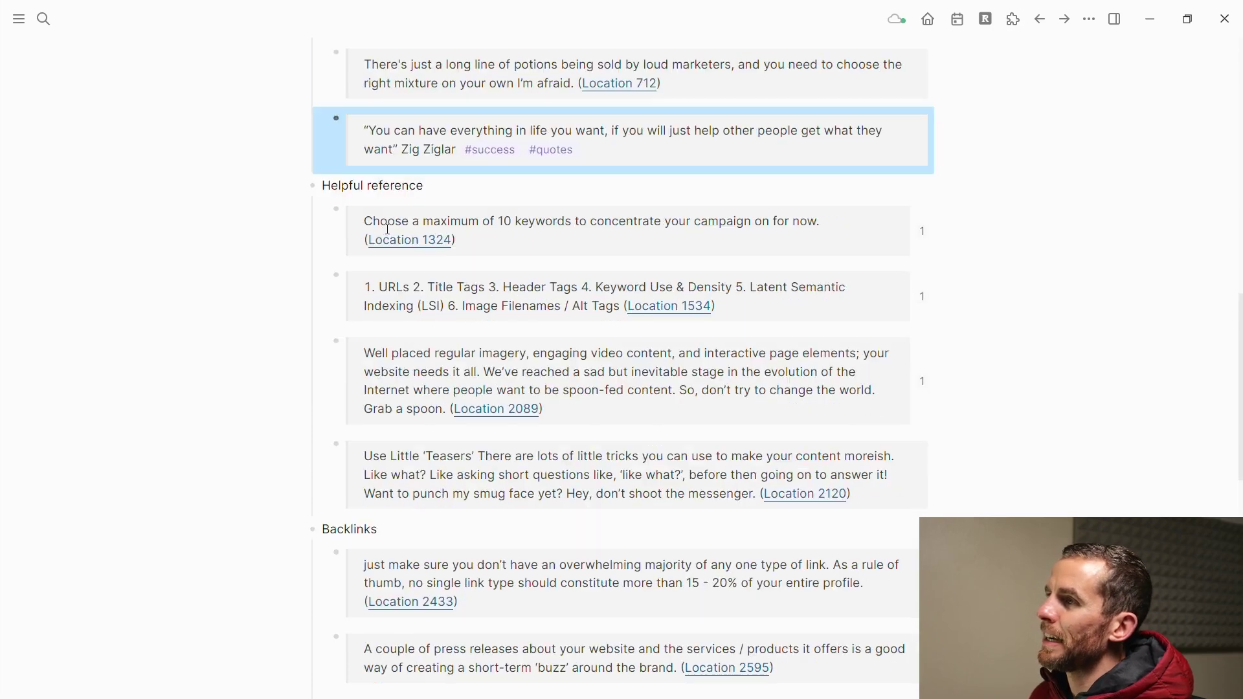
{"action": "left_click", "coordinate": [923, 233]}
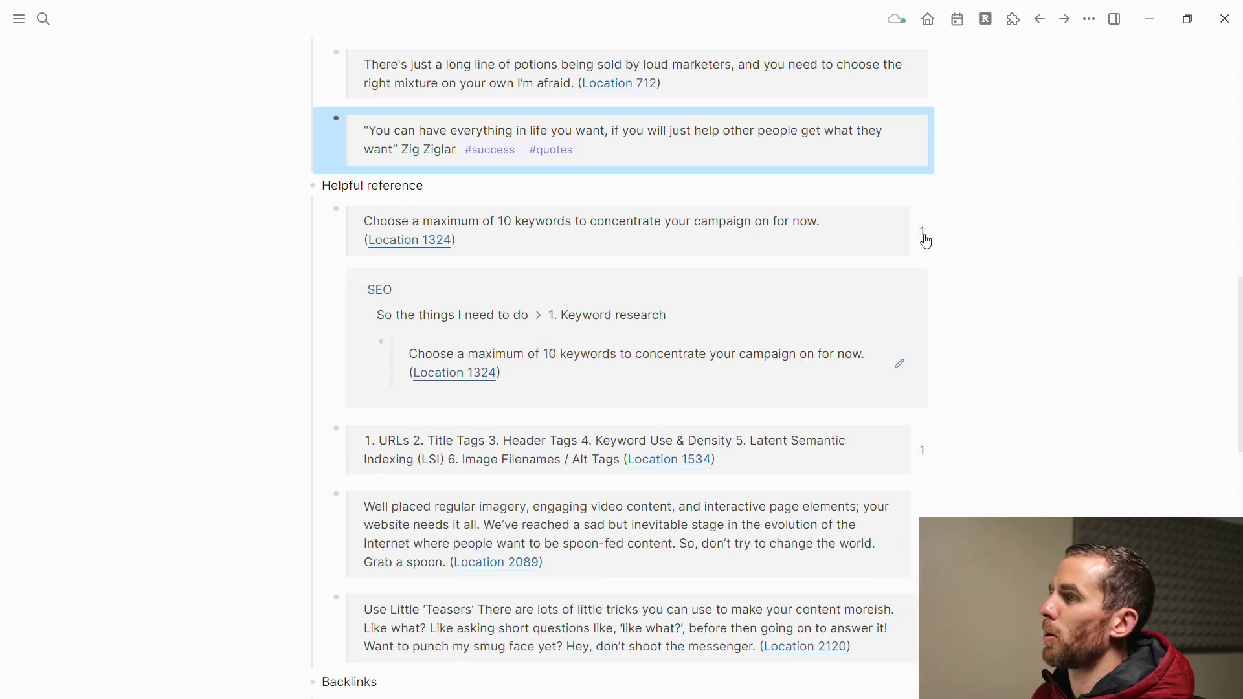
{"action": "left_click", "coordinate": [385, 297]}
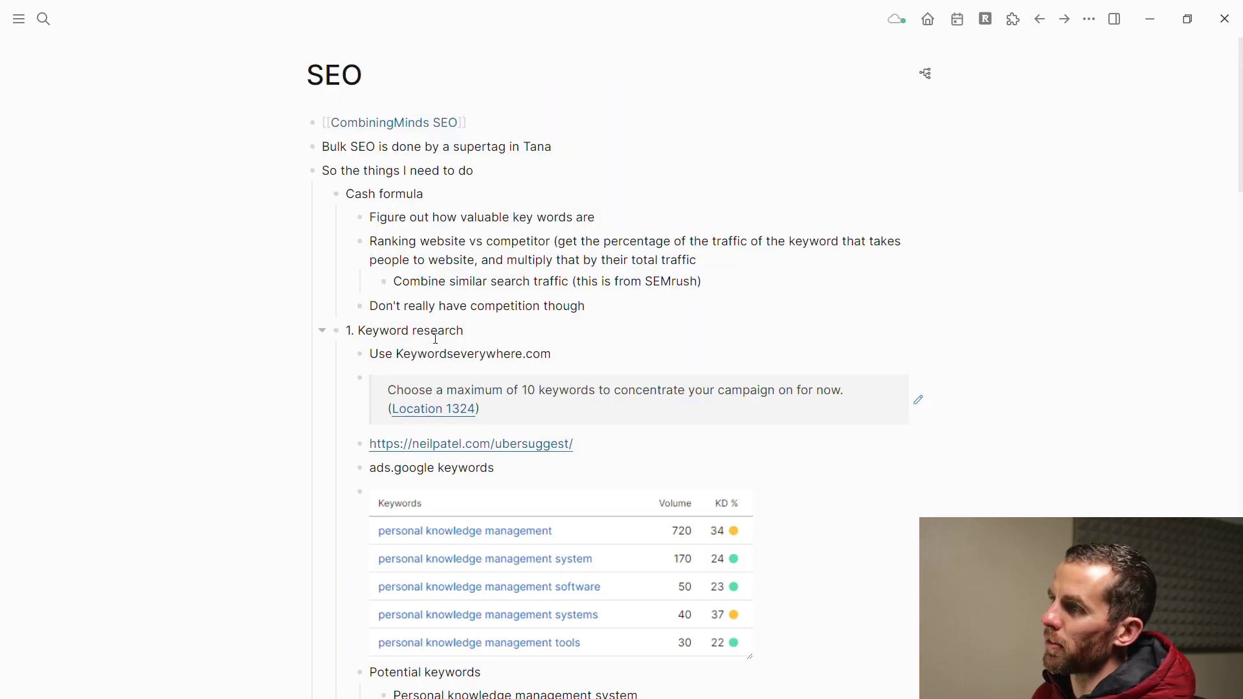
{"action": "left_click", "coordinate": [1044, 21]}
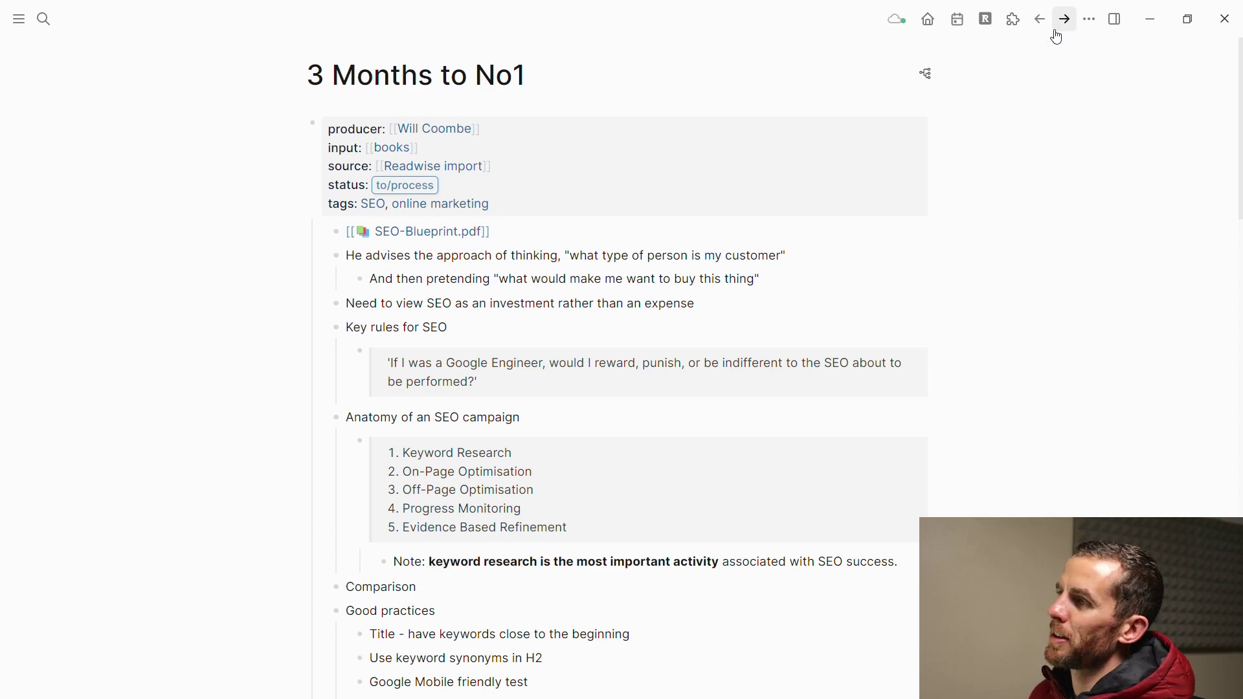
{"action": "scroll", "coordinate": [657, 233], "scroll_direction": "down", "scroll_amount": 10}
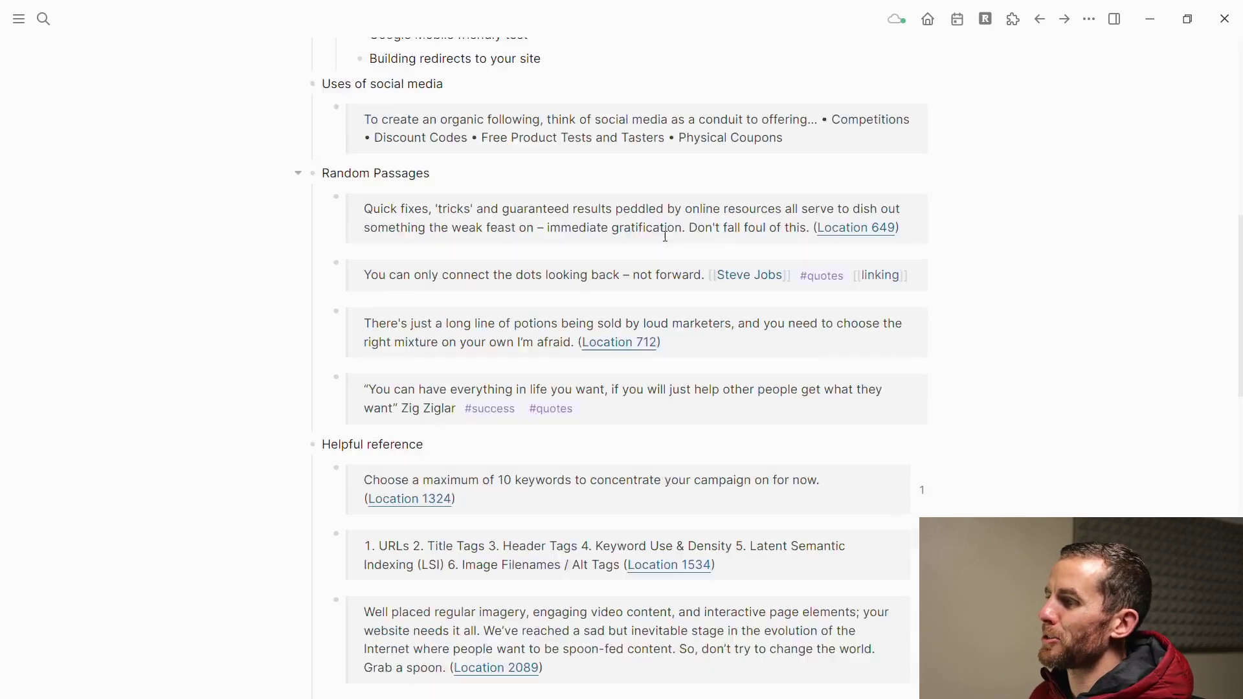
{"action": "scroll", "coordinate": [665, 236], "scroll_direction": "down", "scroll_amount": 5}
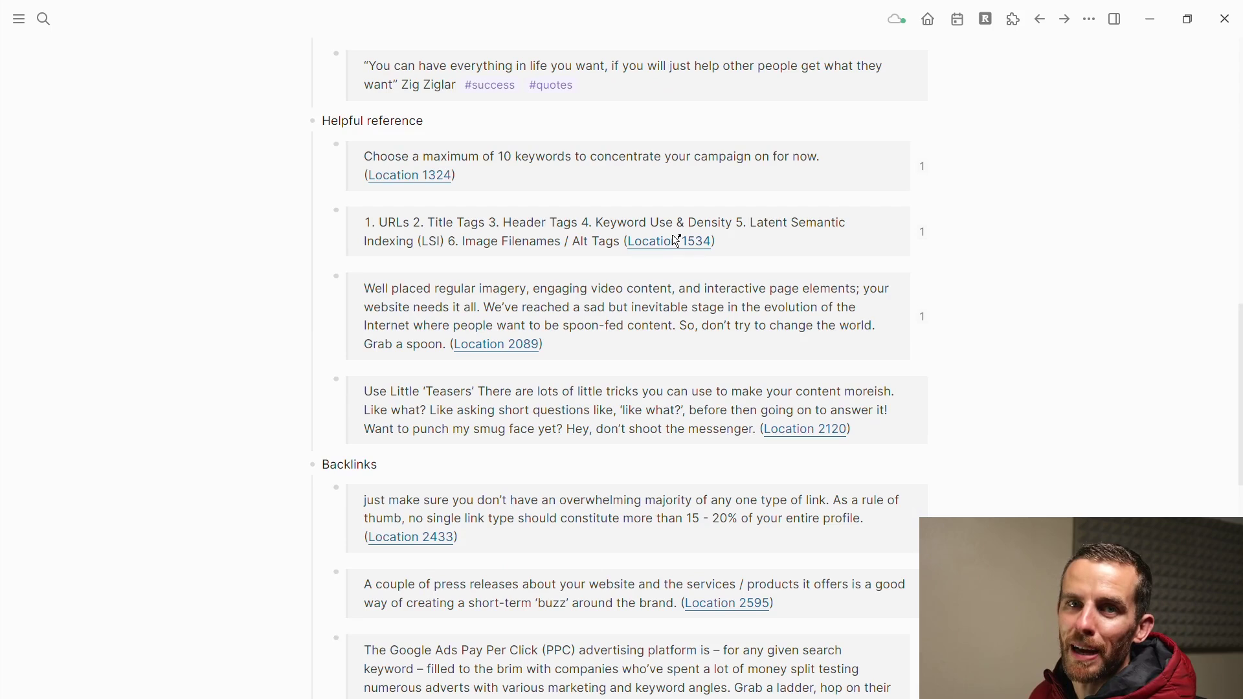